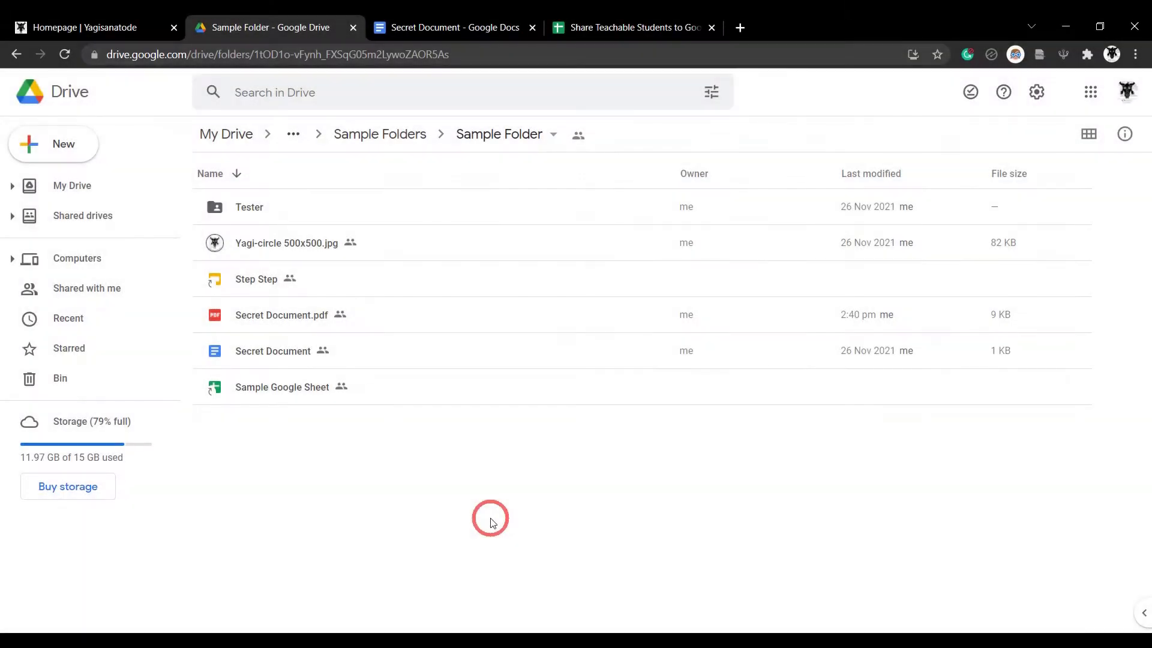
Click through the Drive files and folders, then clear the selection
left_click(484, 246)
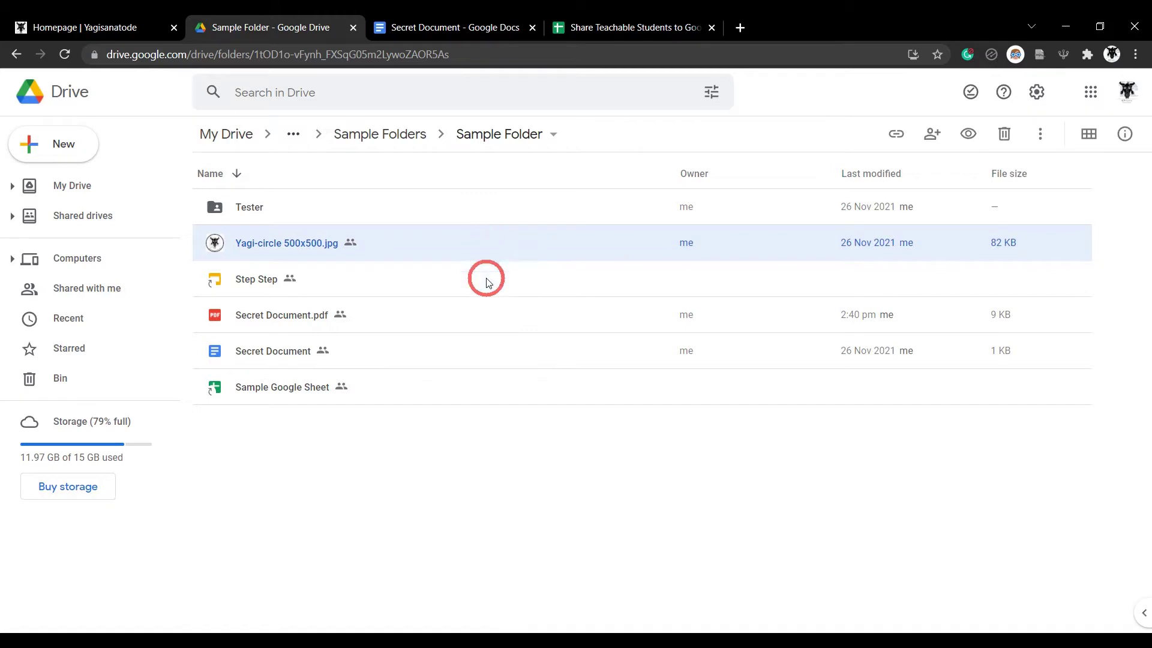
left_click(490, 207)
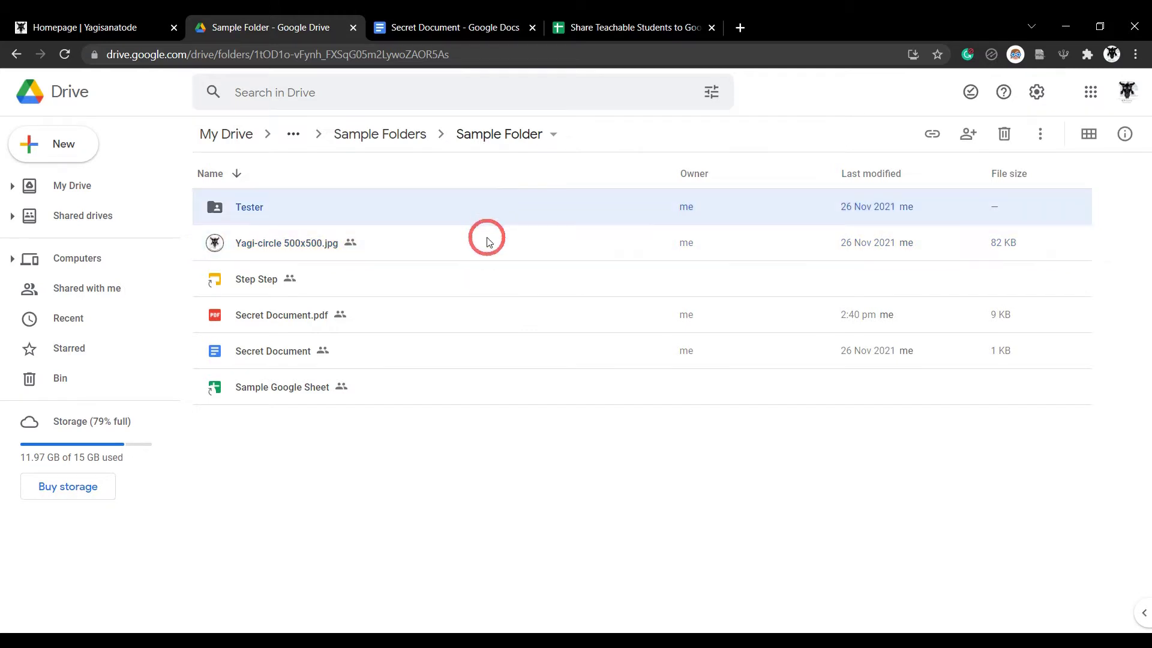
left_click(487, 242)
left_click(468, 291)
left_click(469, 318)
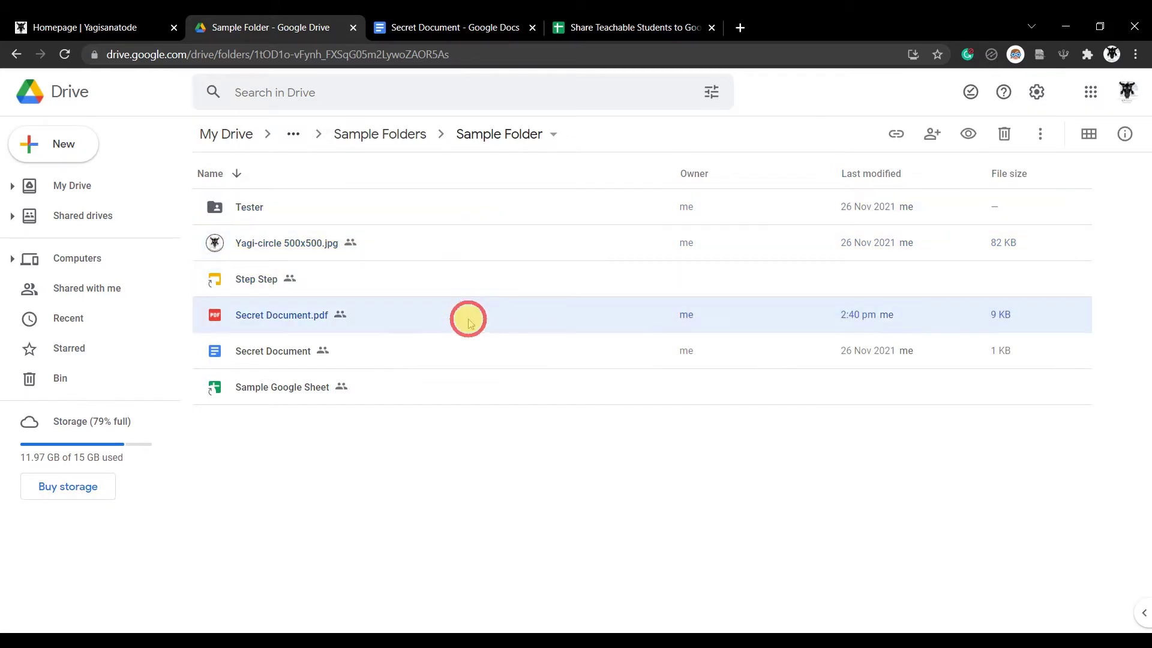
left_click(457, 352)
left_click(452, 386)
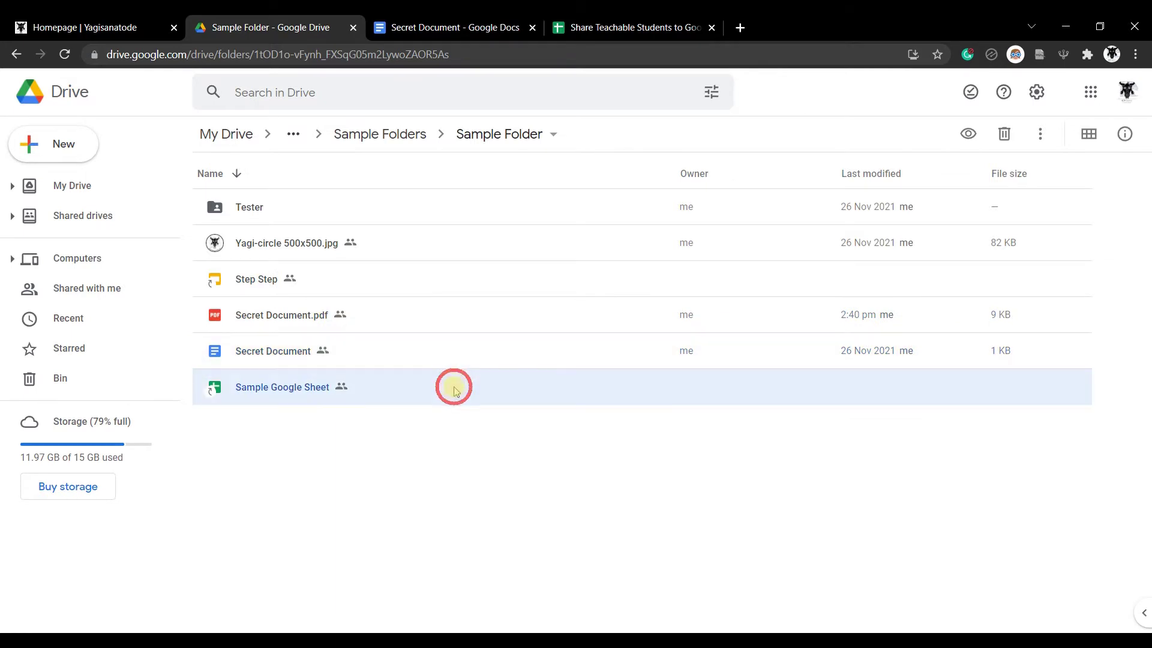
left_click(447, 508)
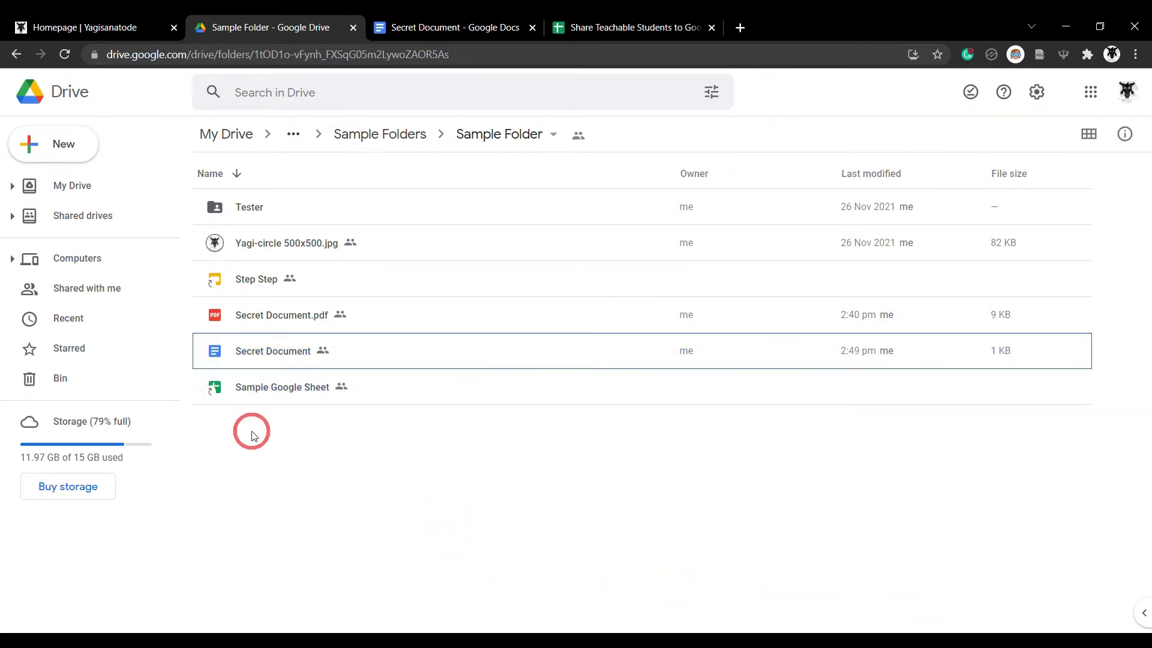
Share Secret Document so anyone with the link can view it
left_click(262, 355)
right_click(269, 354)
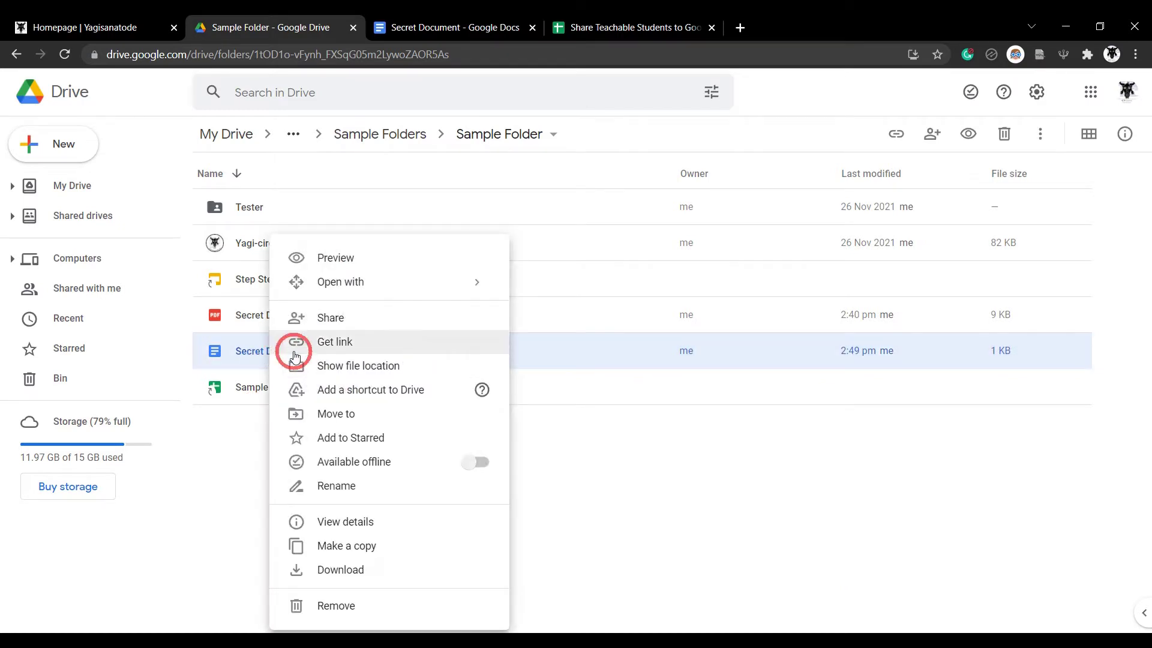
left_click(342, 316)
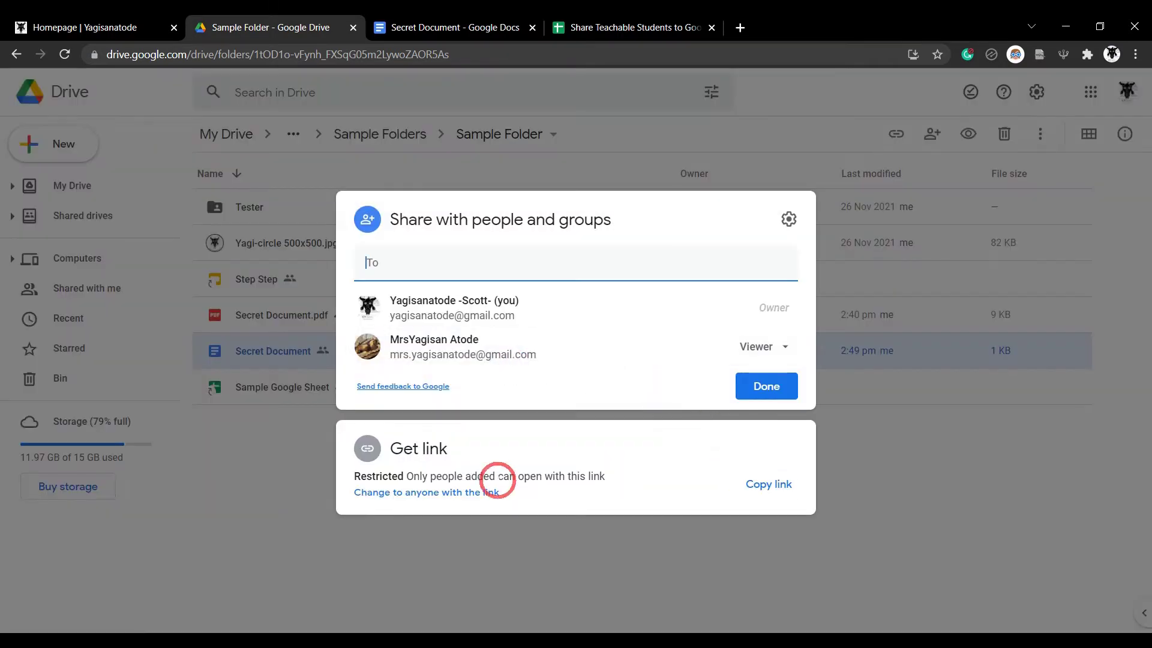
left_click(478, 492)
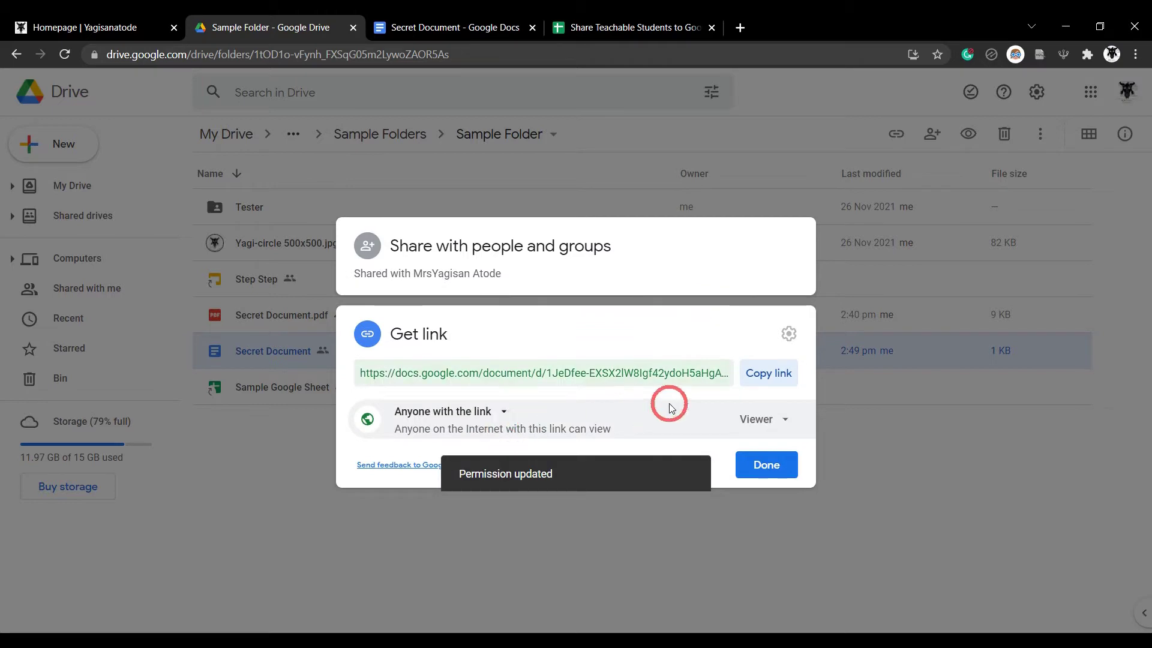
left_click(763, 472)
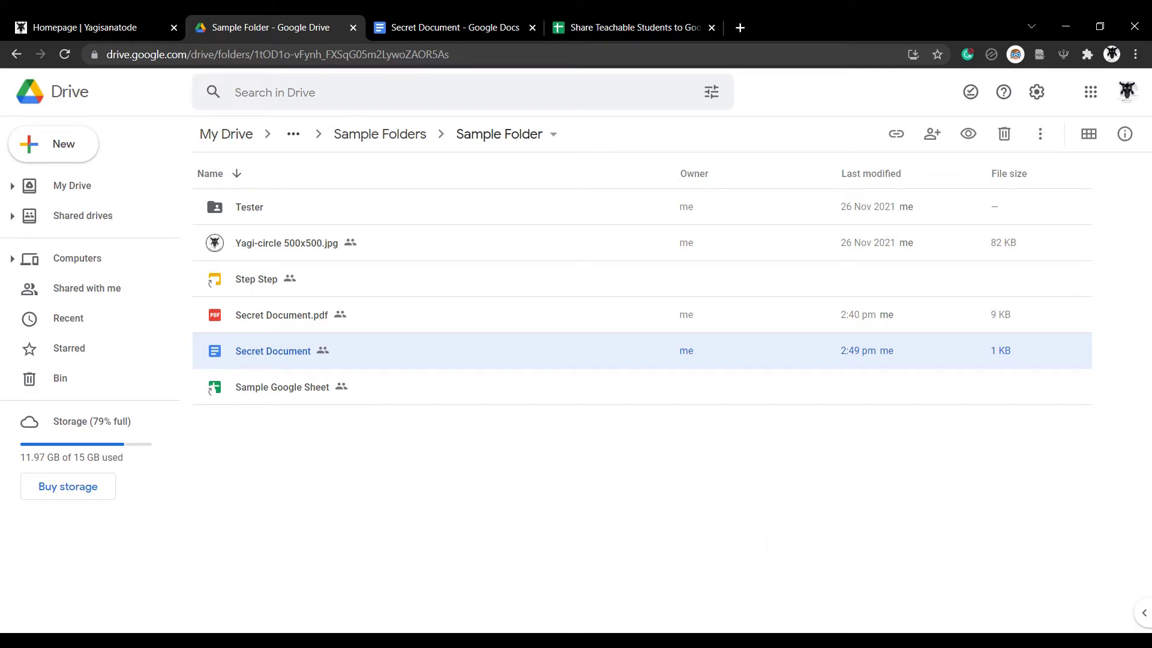
mouse_move(833, 640)
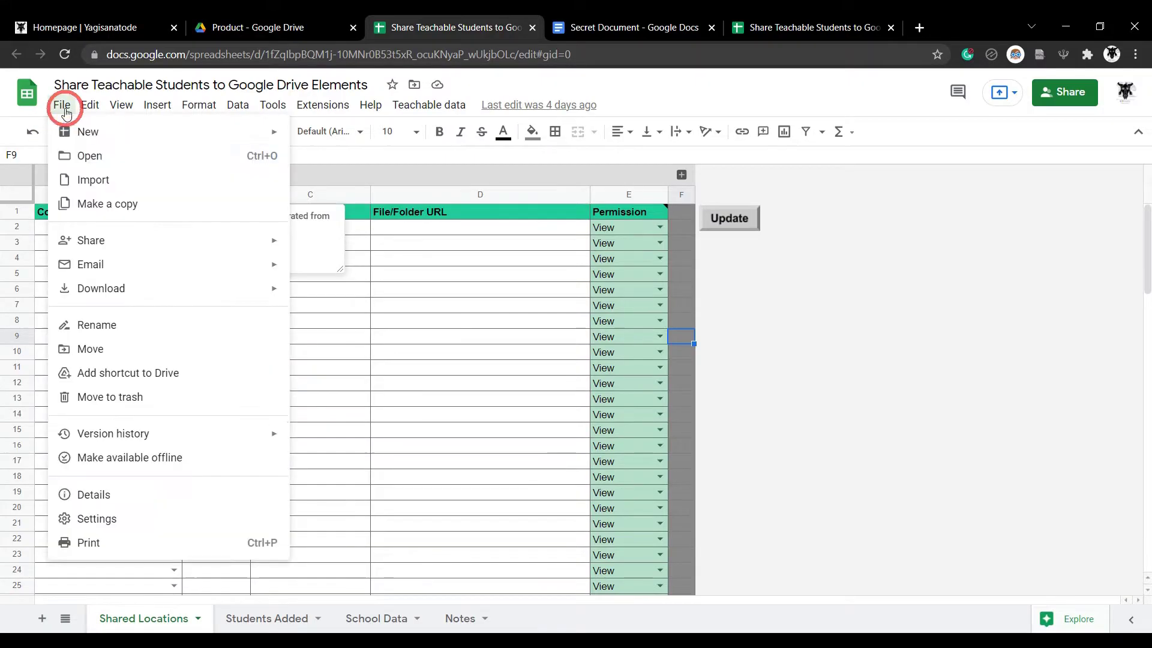
Start a copy of the sharing-tool spreadsheet with File > Make a copy
left_click(119, 213)
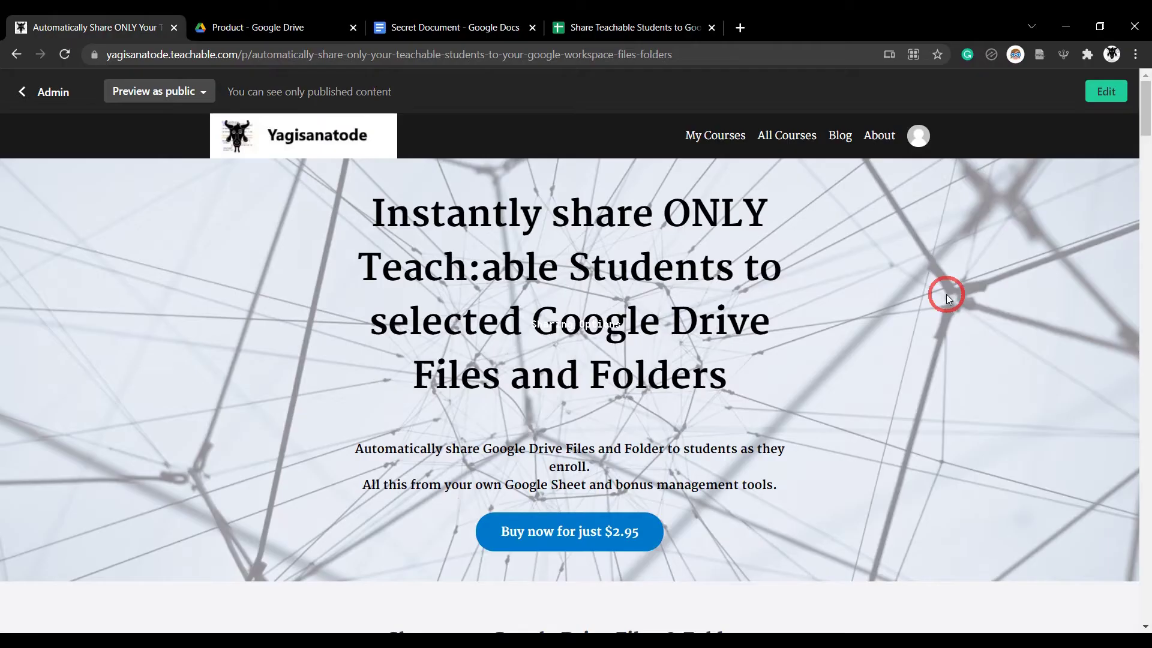
Scroll the Teachable sales page down to the pricing option and Subscribe form
scroll(946, 298, "down", 20)
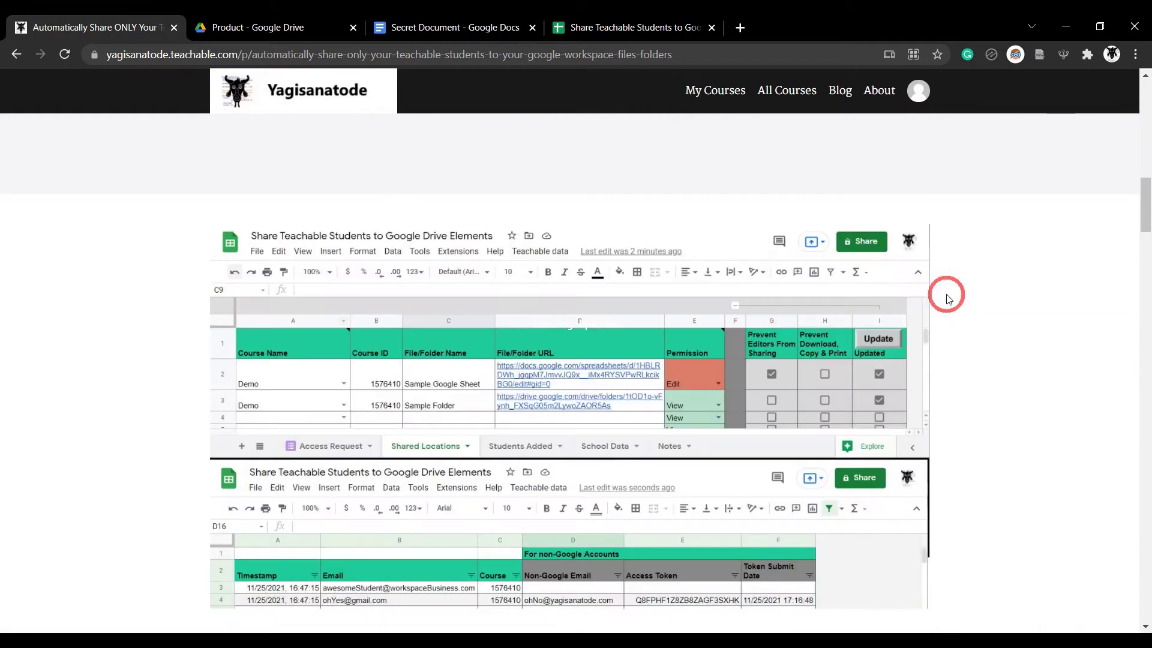
scroll(947, 298, "down", 20)
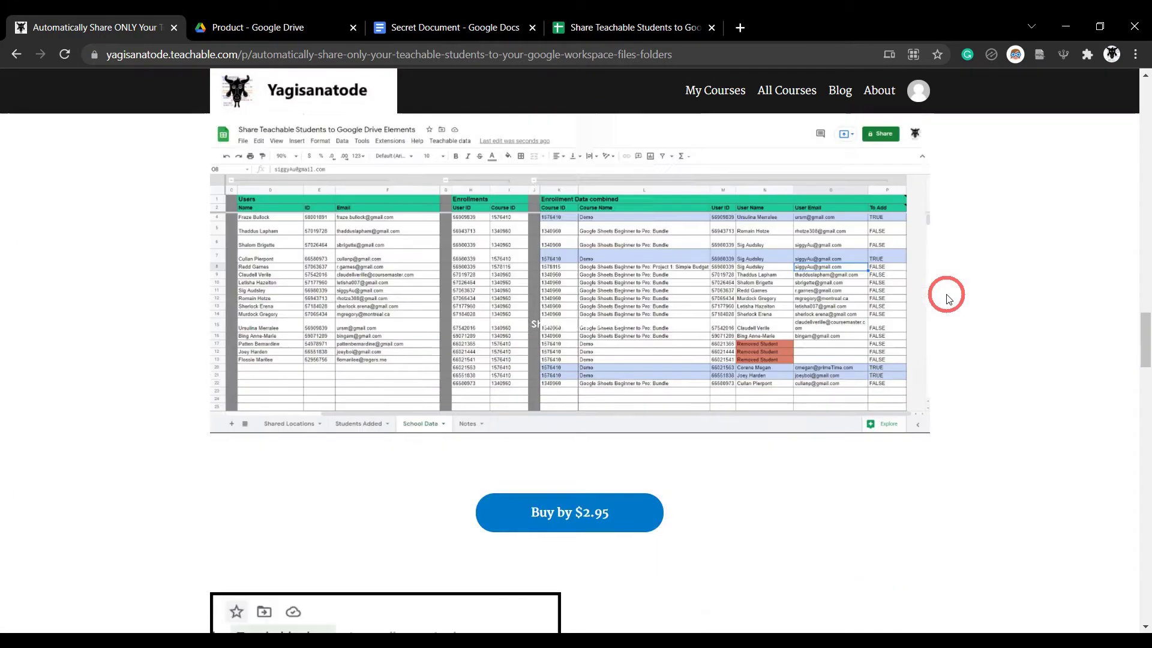
scroll(947, 298, "down", 4)
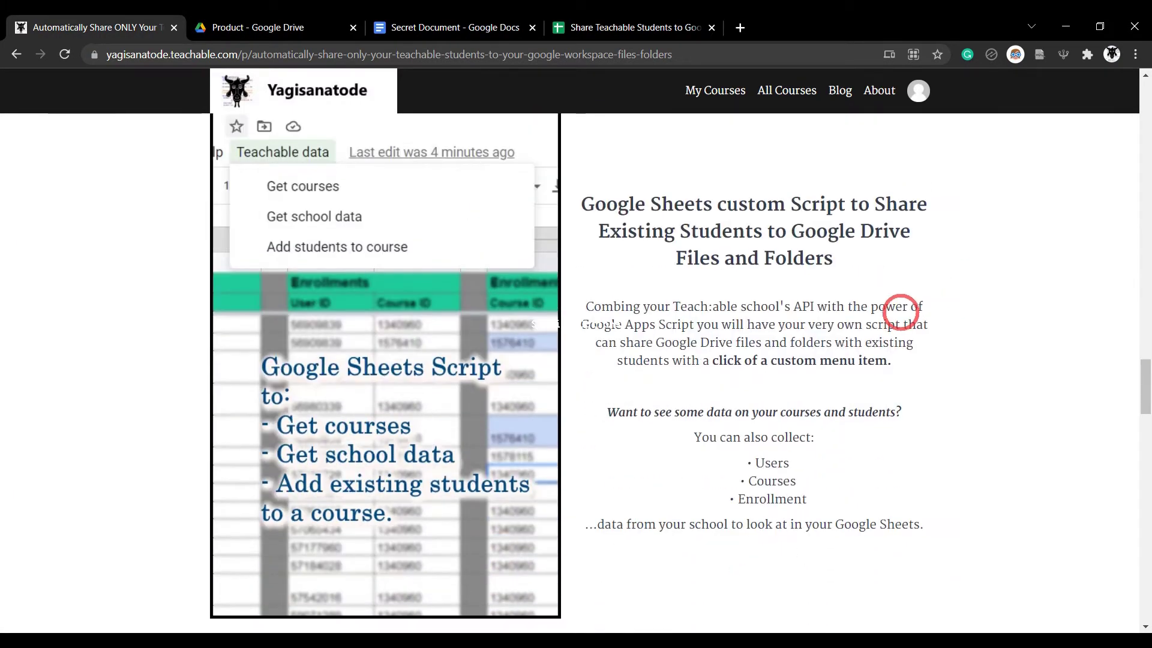
scroll(900, 312, "down", 10)
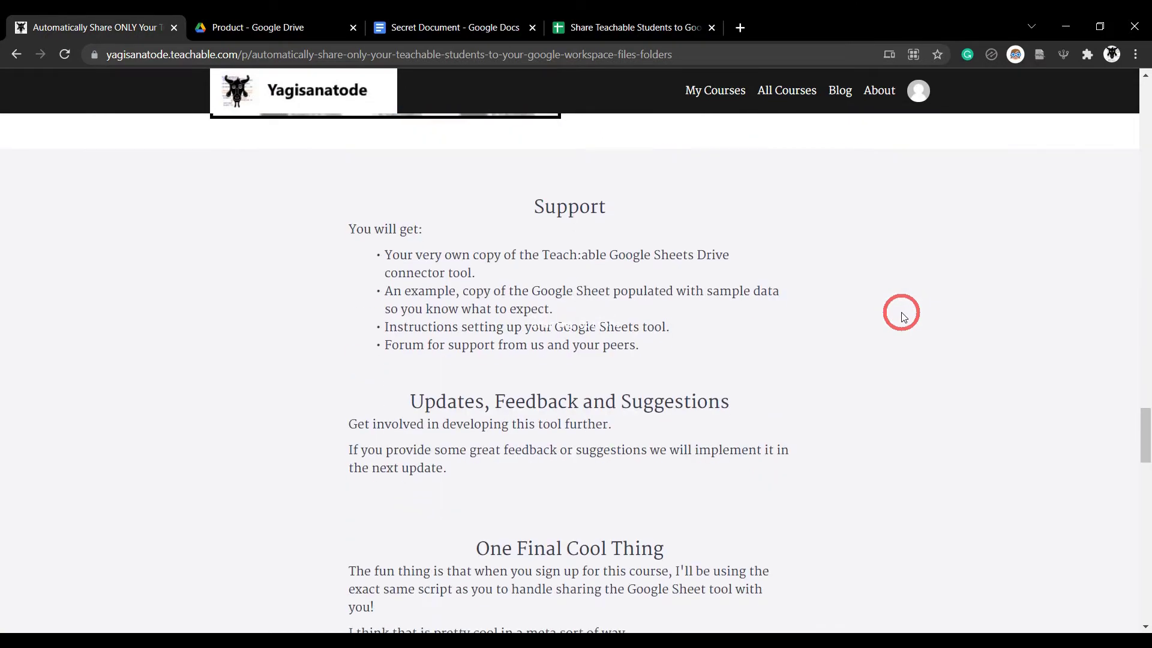
scroll(905, 313, "down", 10)
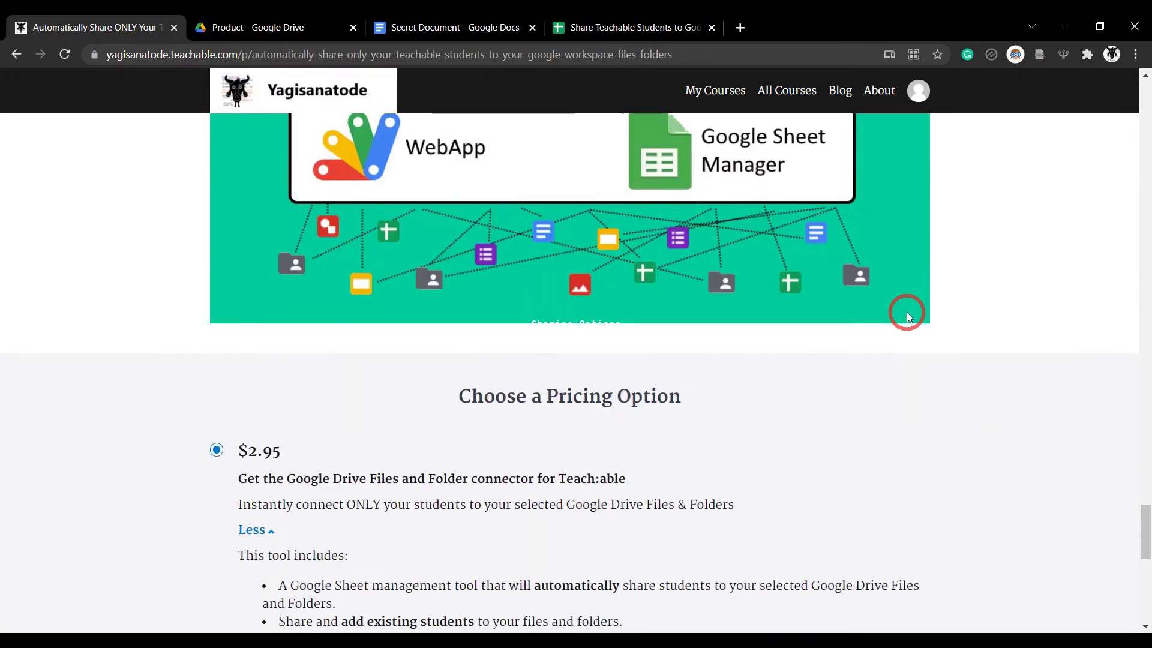
scroll(908, 317, "down", 2)
scroll(908, 317, "down", 2)
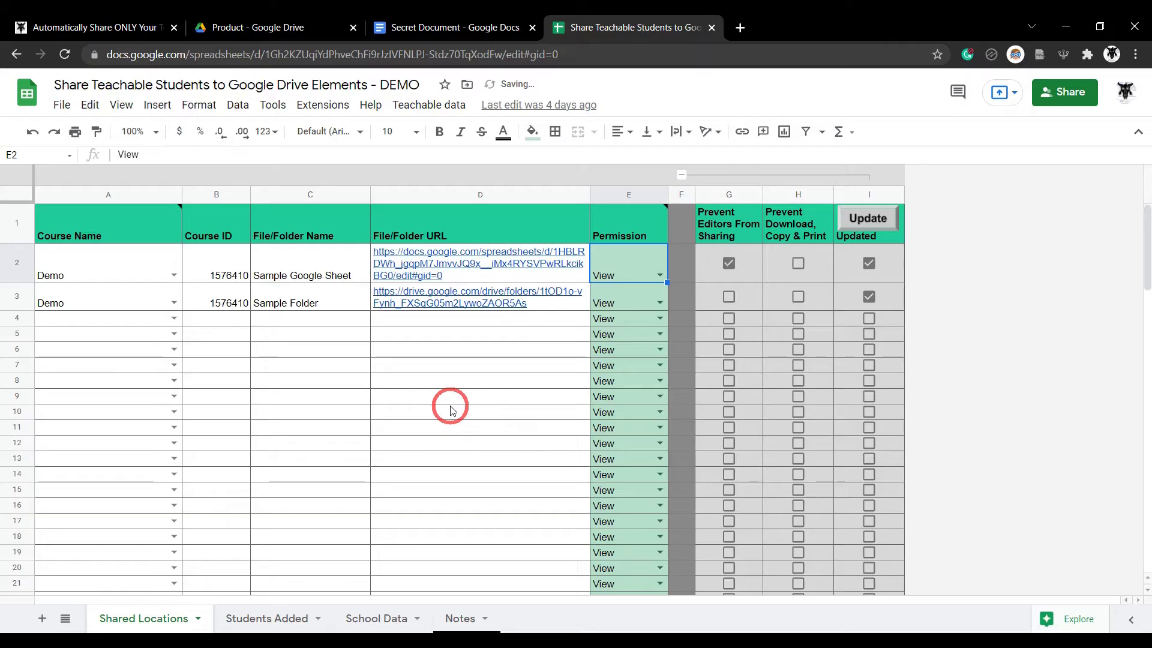
Try Edit on the Sample Google Sheet permission, then set Sample Folder to Comment
left_click(451, 408)
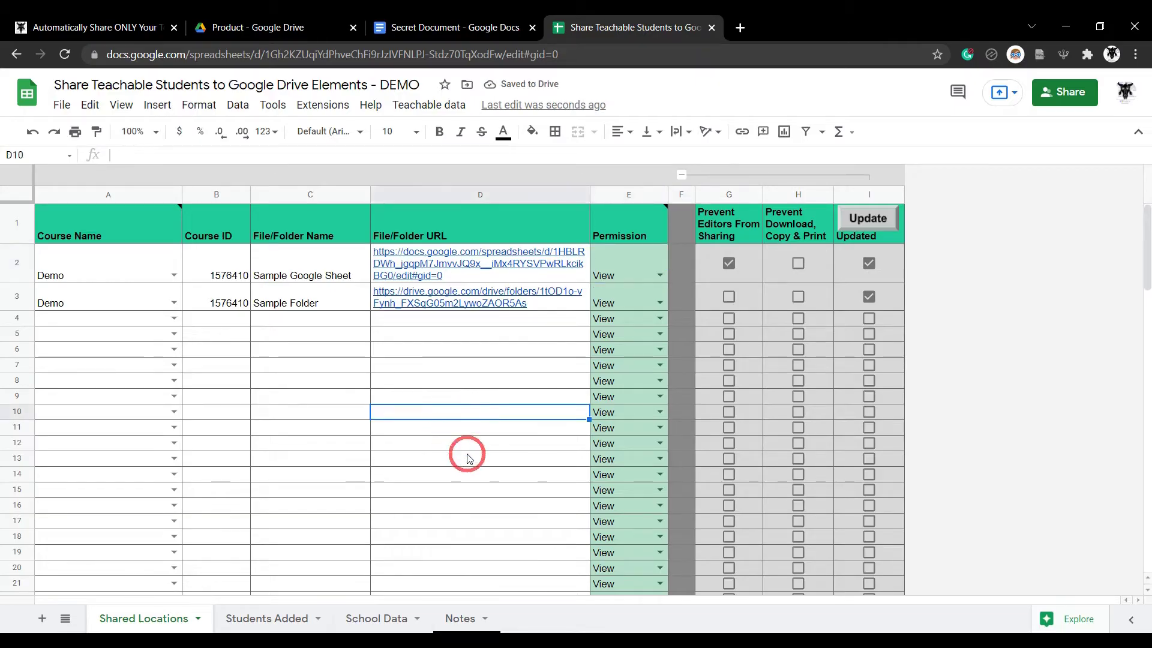
left_click(661, 276)
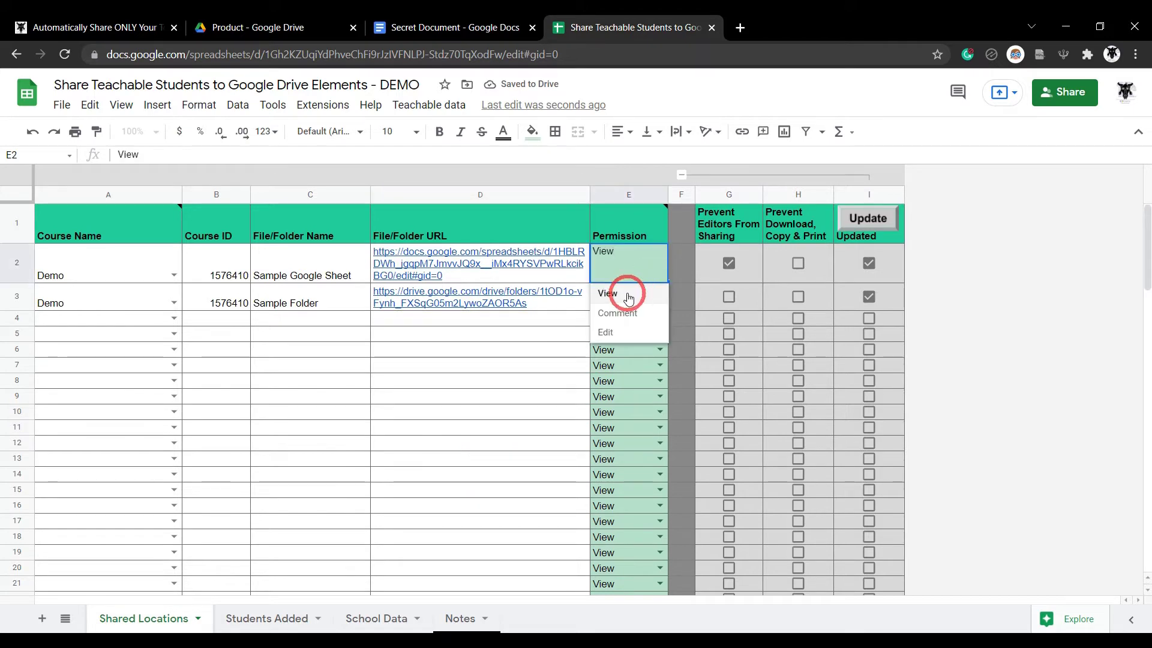
left_click(616, 331)
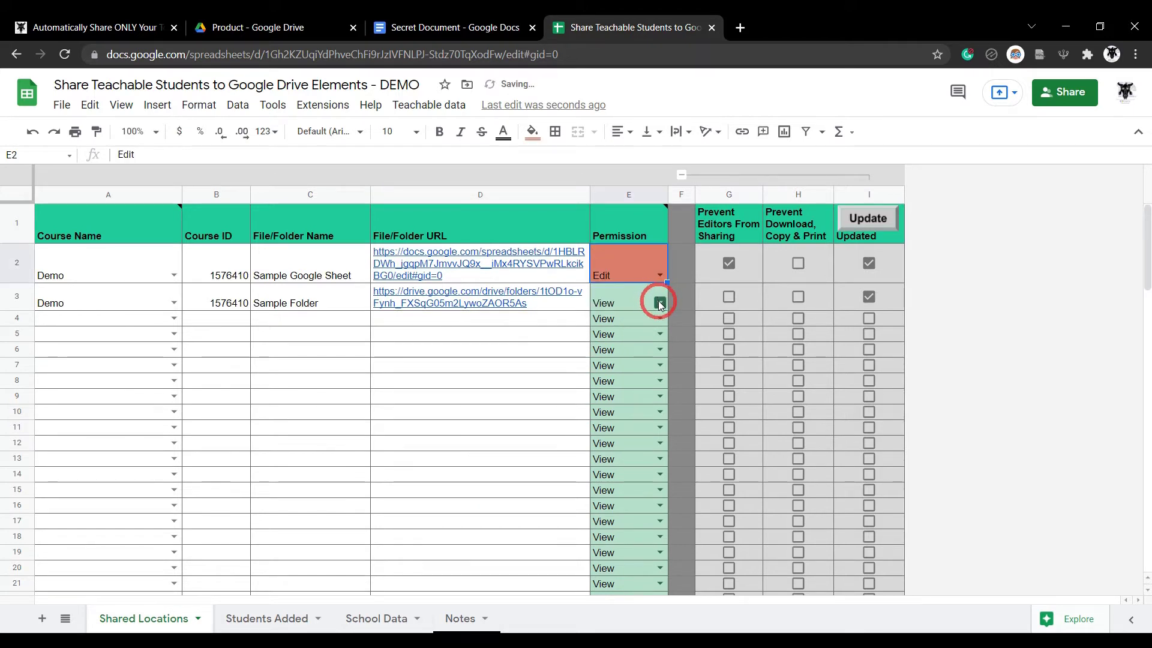
left_click(659, 303)
left_click(610, 334)
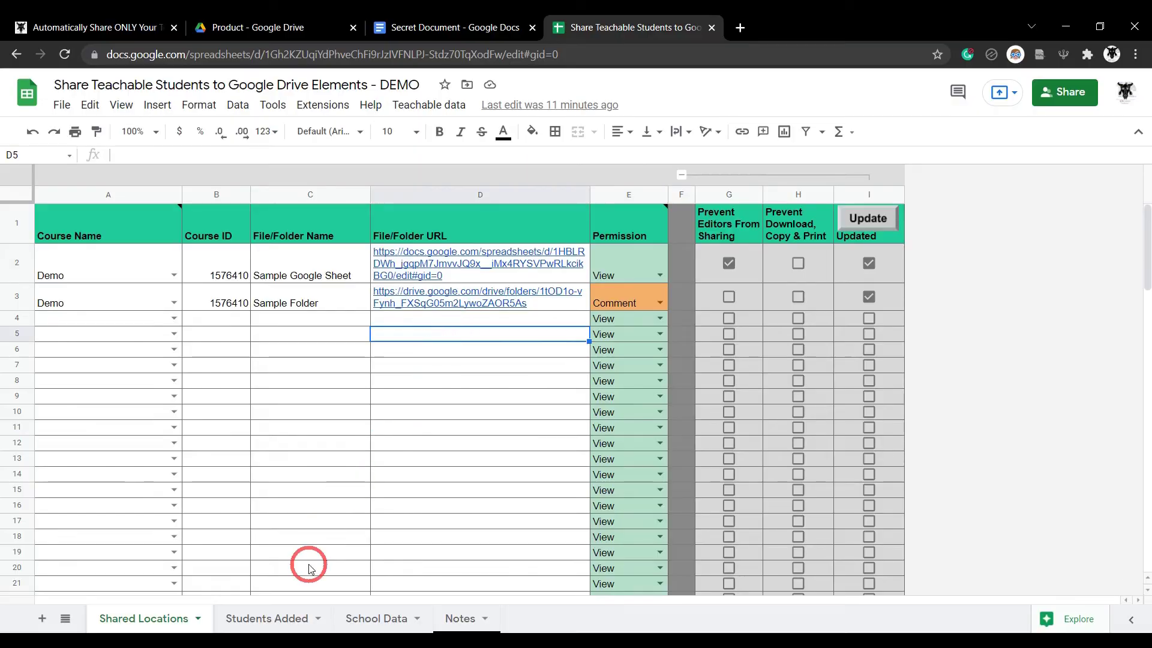
Inspect the Students Added emails and row 6 non-Google details, then open the access email
left_click(294, 618)
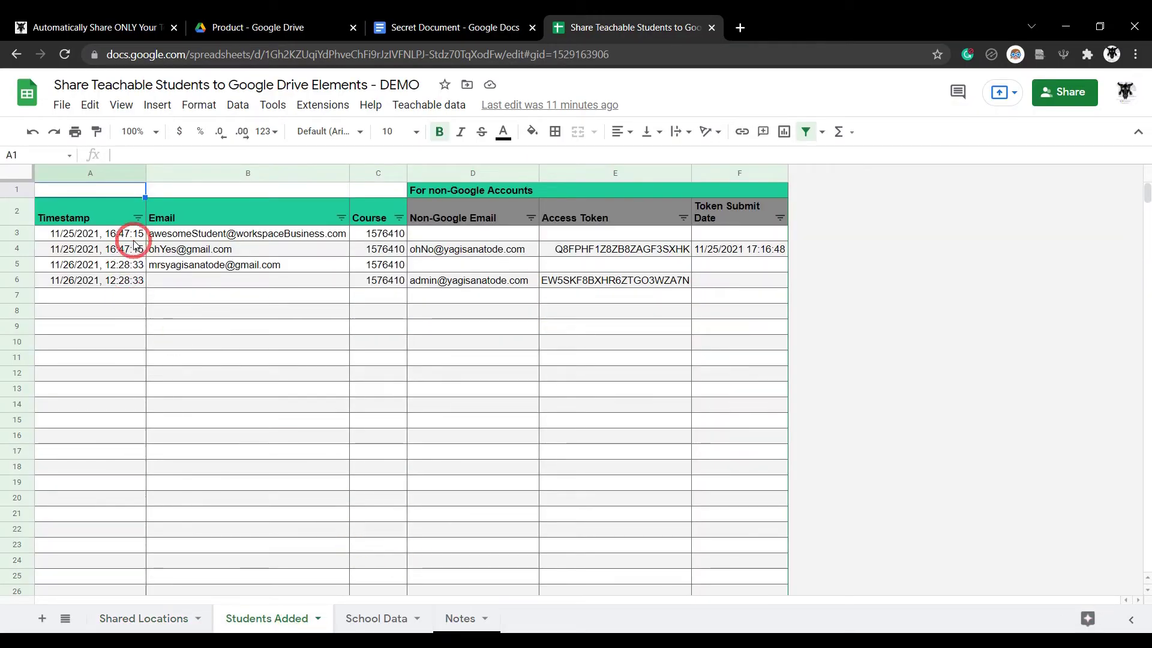
left_click(161, 239)
left_click(256, 249)
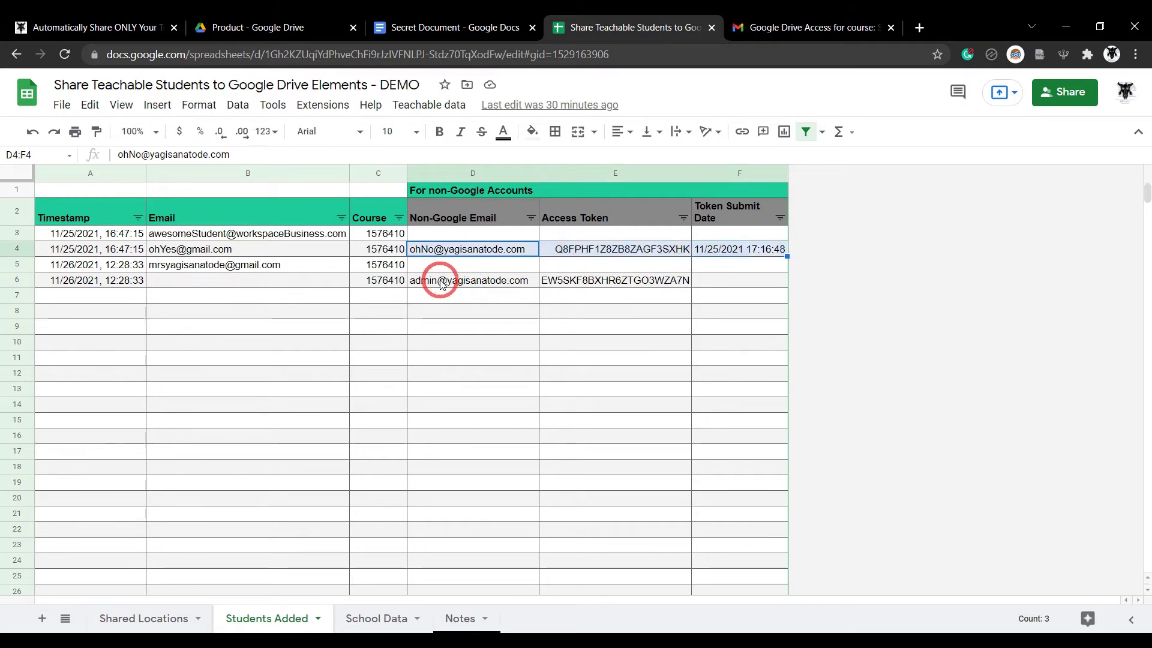
left_click(462, 280)
left_click_drag(542, 279, 721, 289)
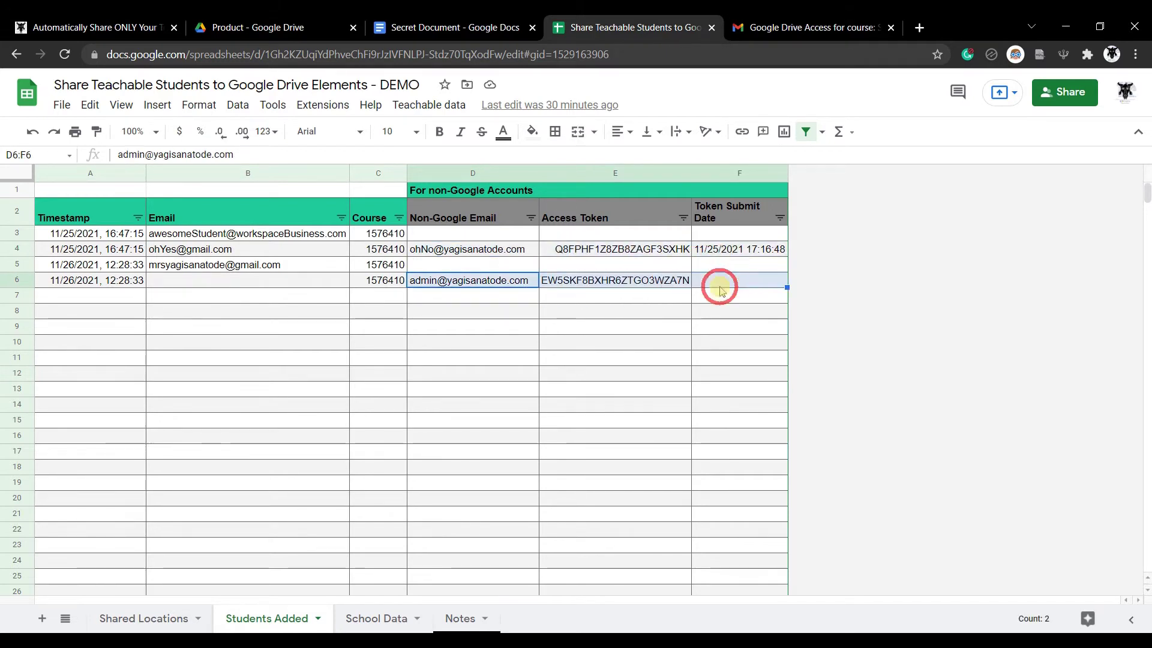
left_click(458, 402)
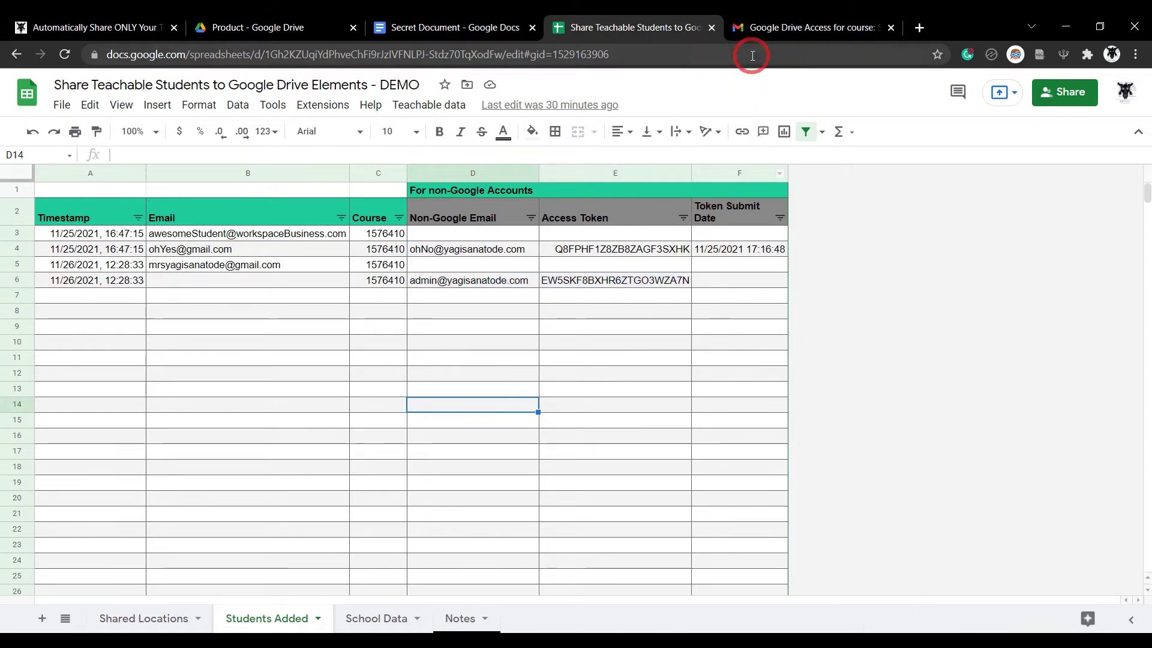
left_click(760, 27)
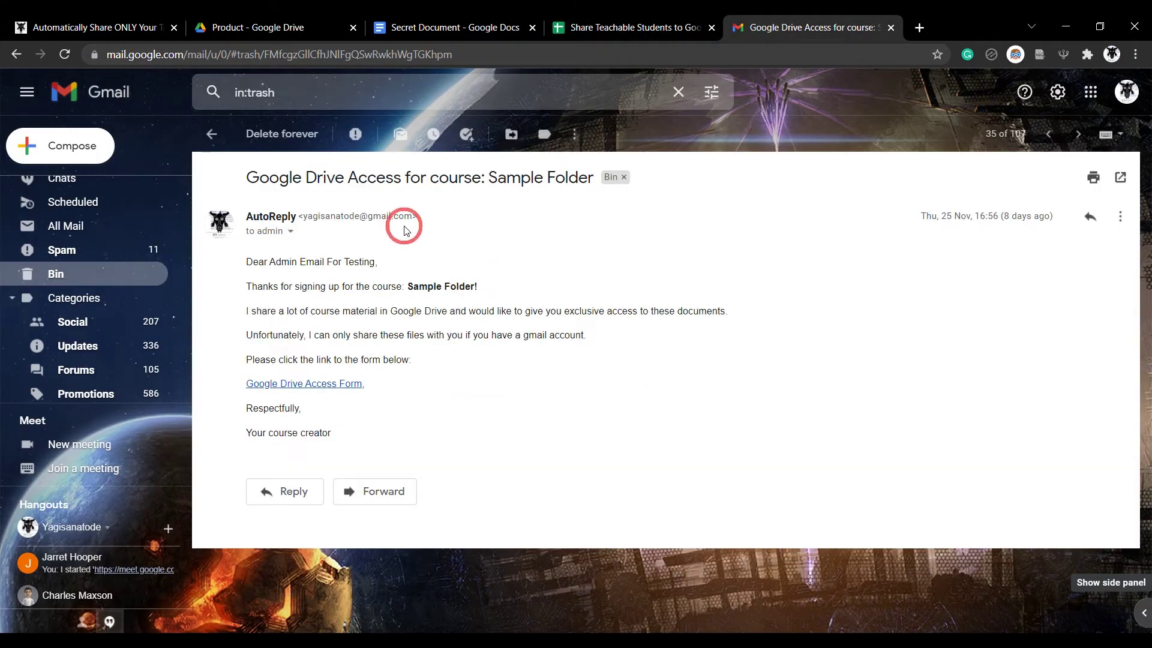
Submit the access form with the suggested Google email and pre-filled token, then return to Sheets
left_click(326, 389)
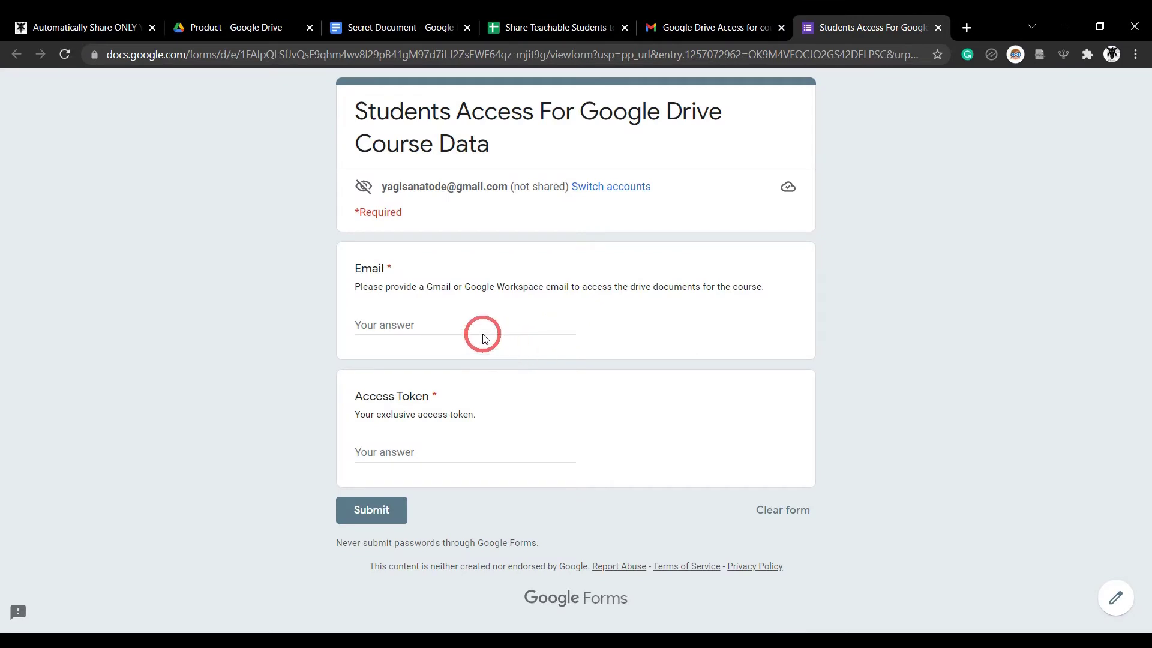
left_click(451, 326)
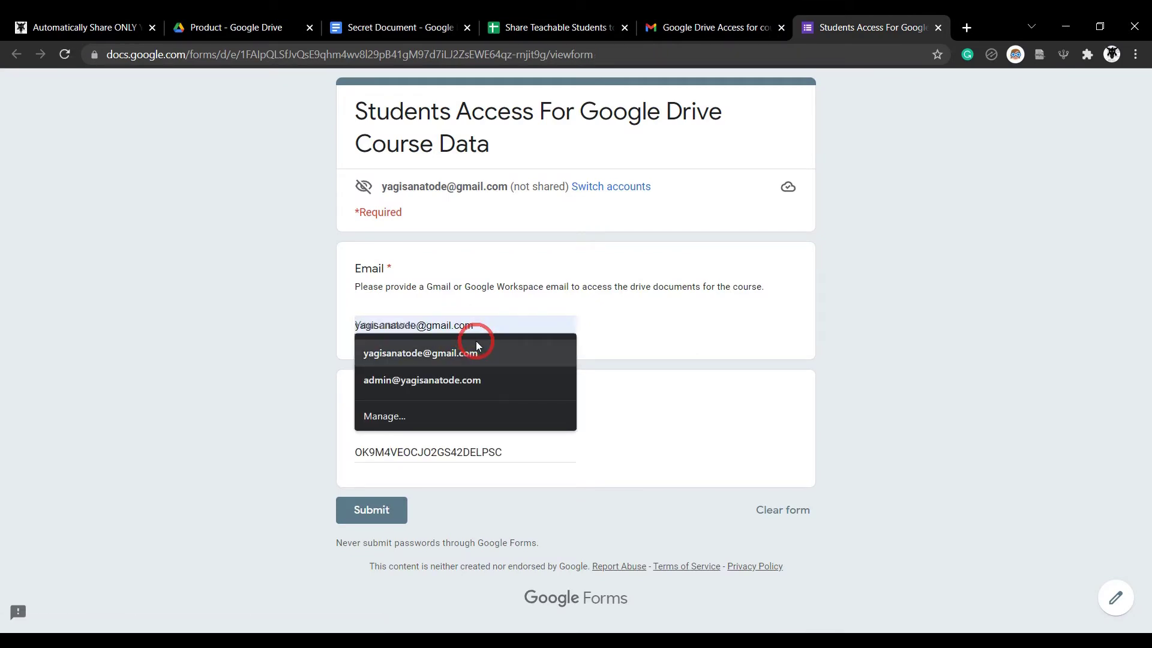
left_click(480, 354)
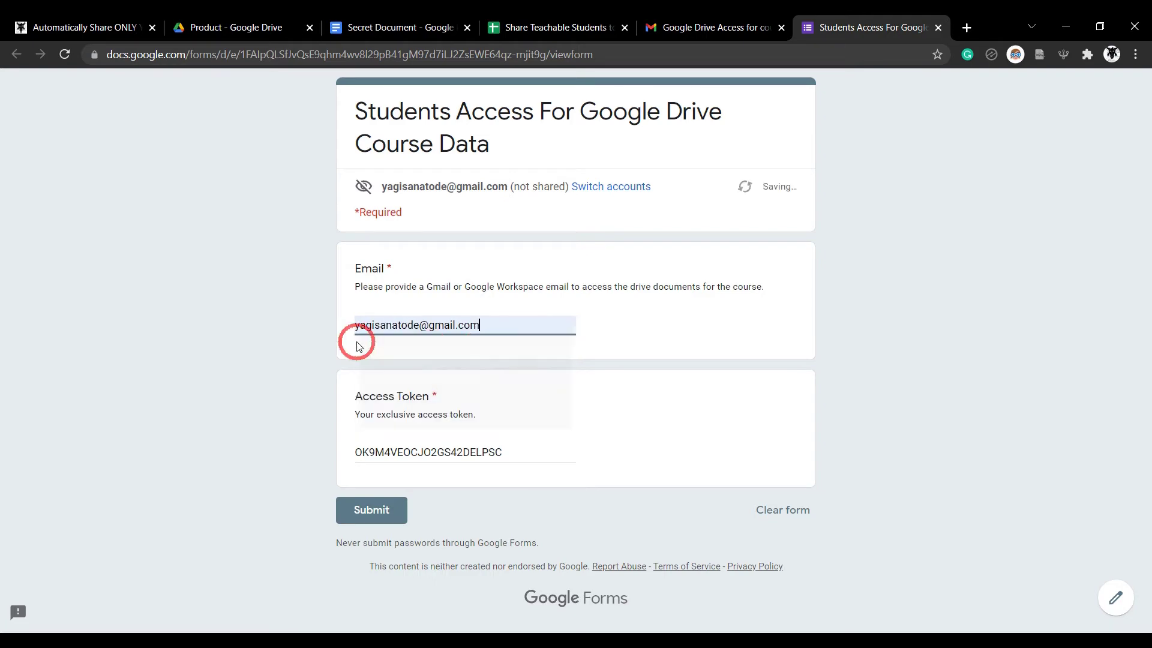
left_click(286, 369)
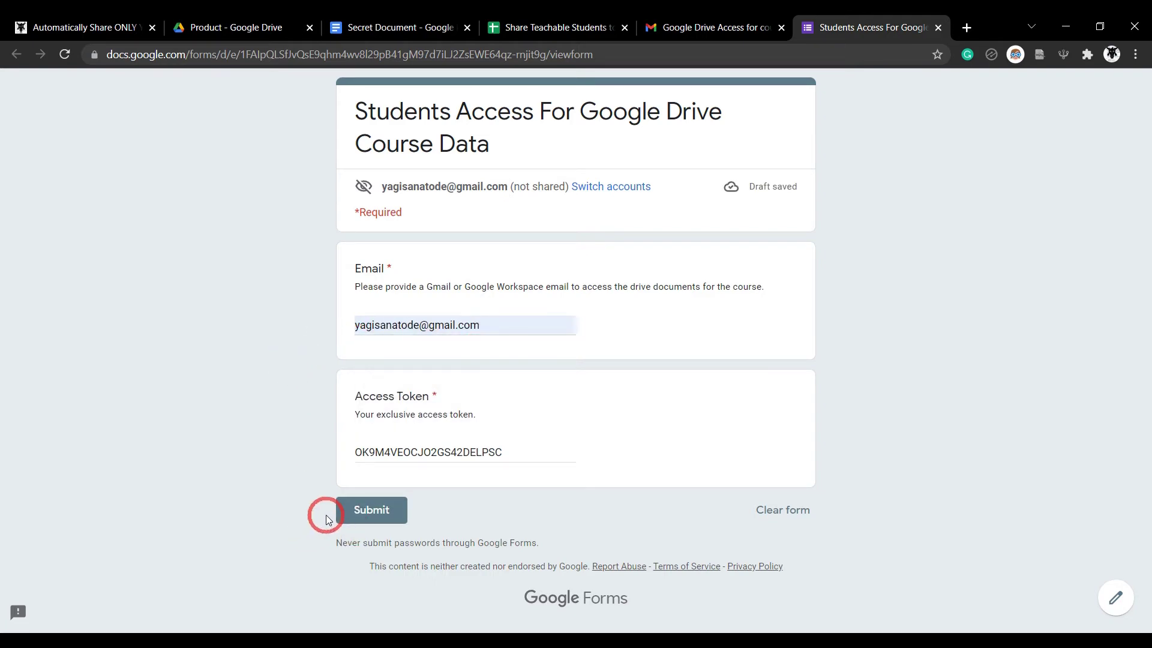
left_click(938, 28)
left_click(654, 27)
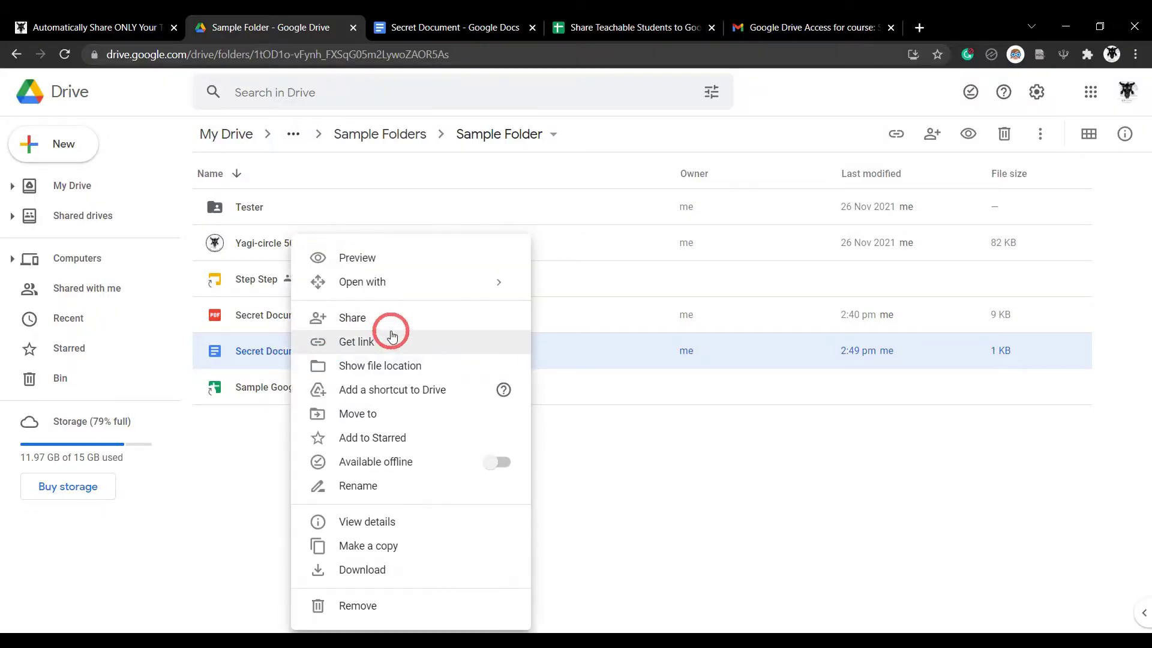
In Secret Document's sharing settings, untick editor resharing and viewer download, print and copy
left_click(391, 324)
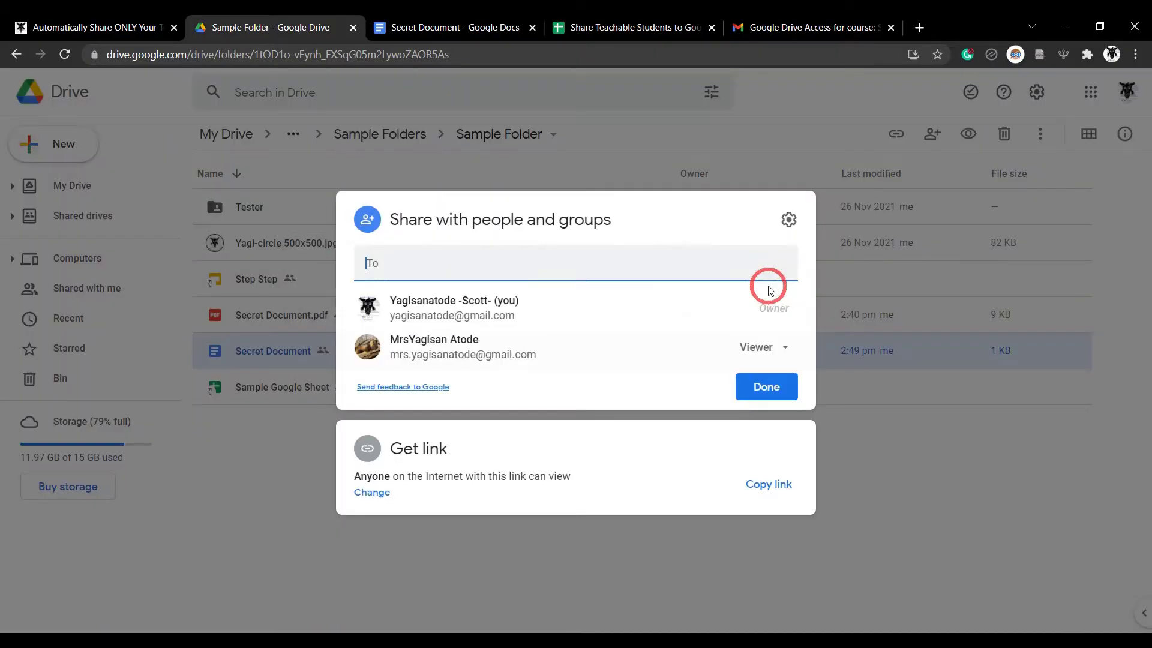
left_click(788, 219)
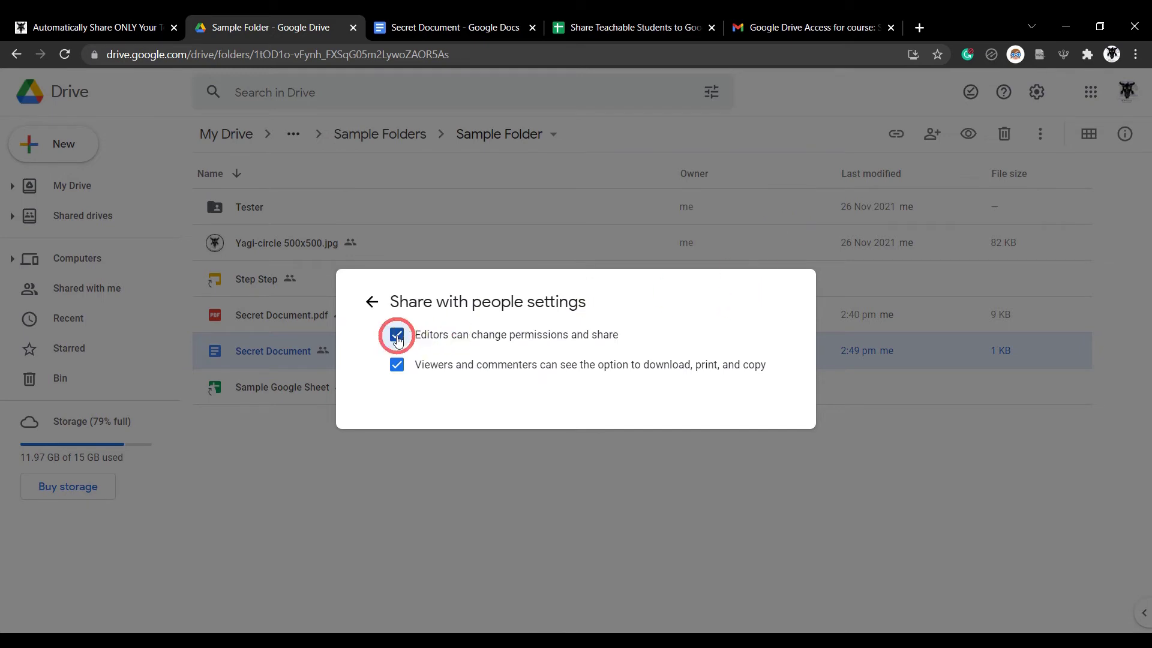
left_click(397, 335)
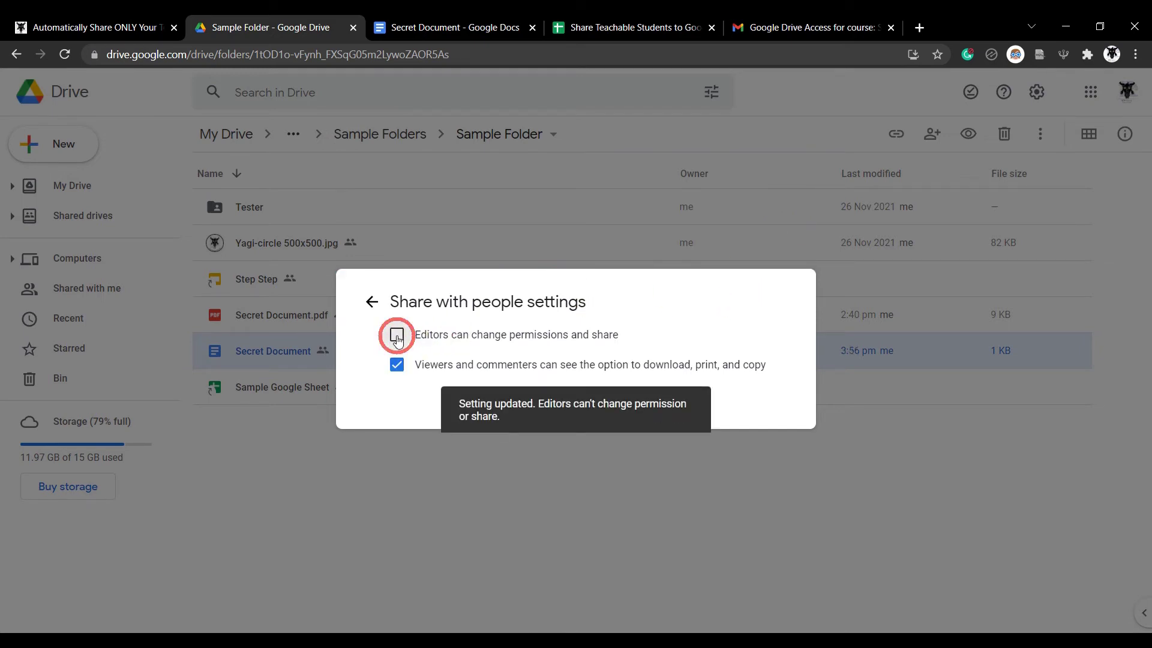
left_click(397, 366)
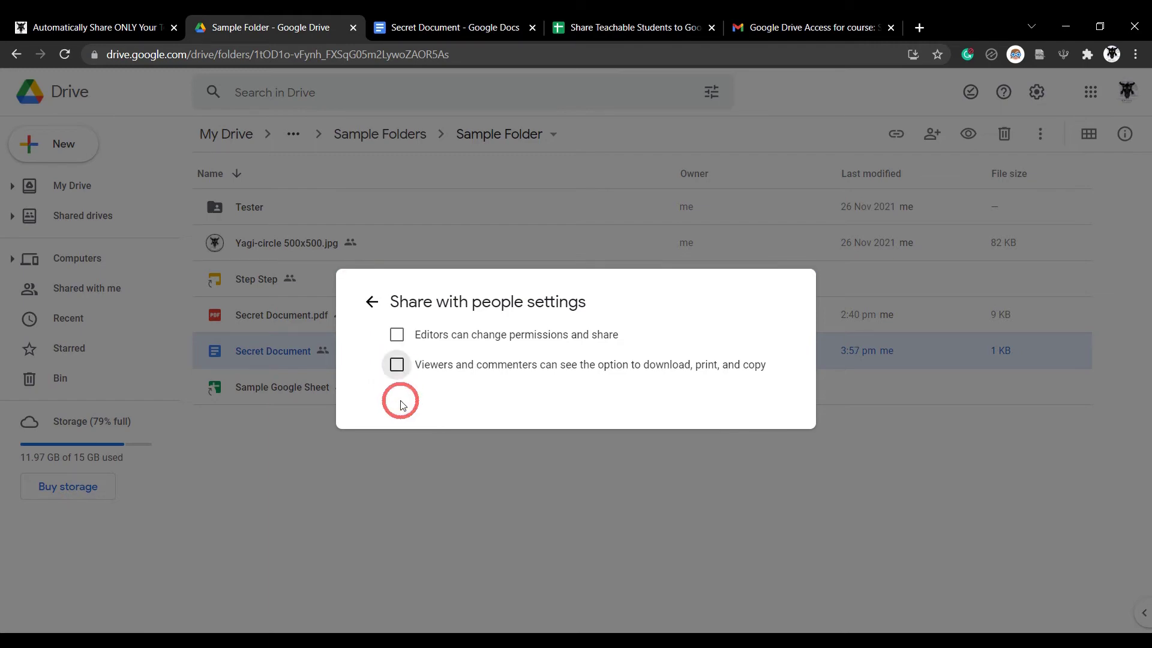
key("ctrl+4")
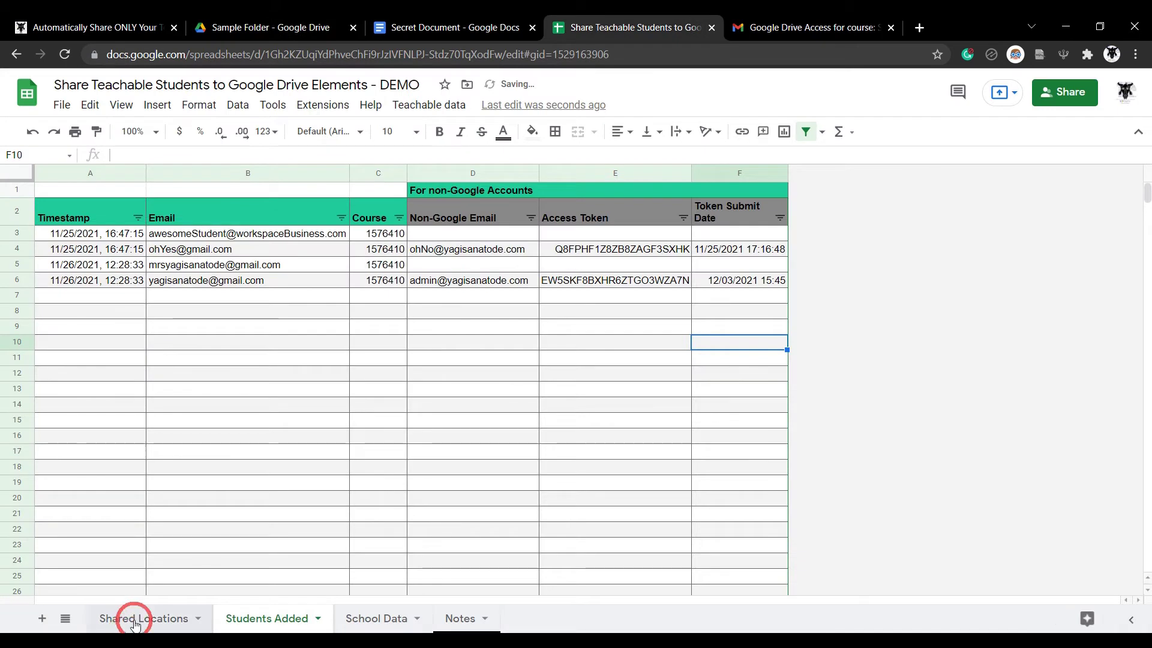
On Shared Locations, tick G2, G3 and H3 and run Update
left_click(141, 619)
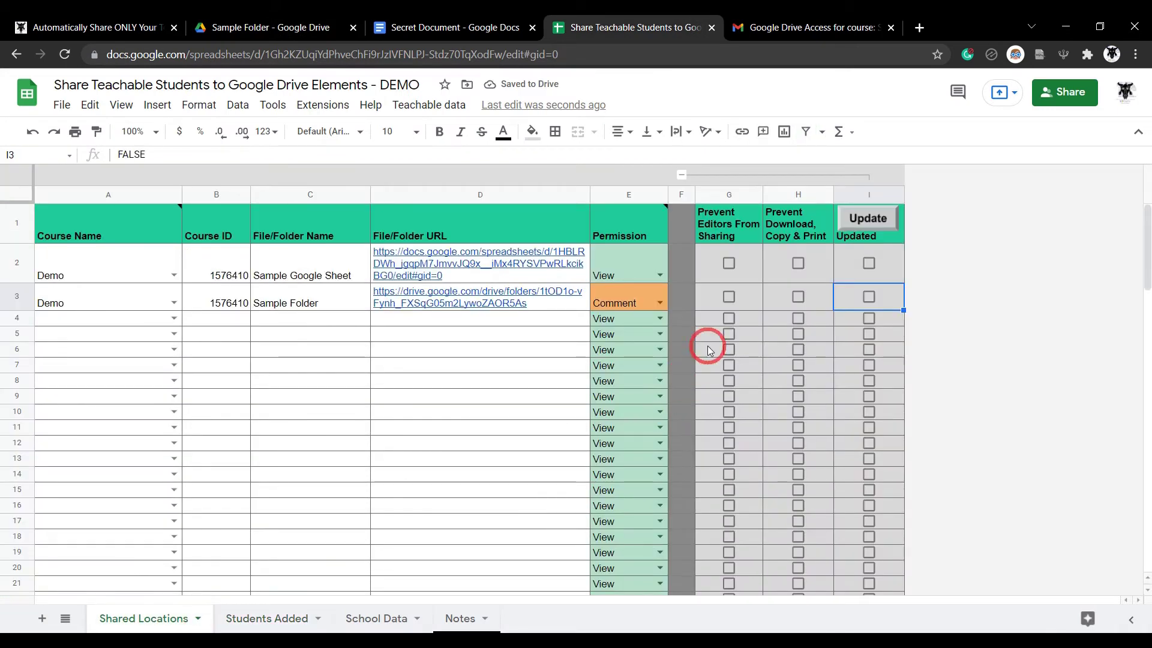
left_click(729, 263)
left_click(730, 298)
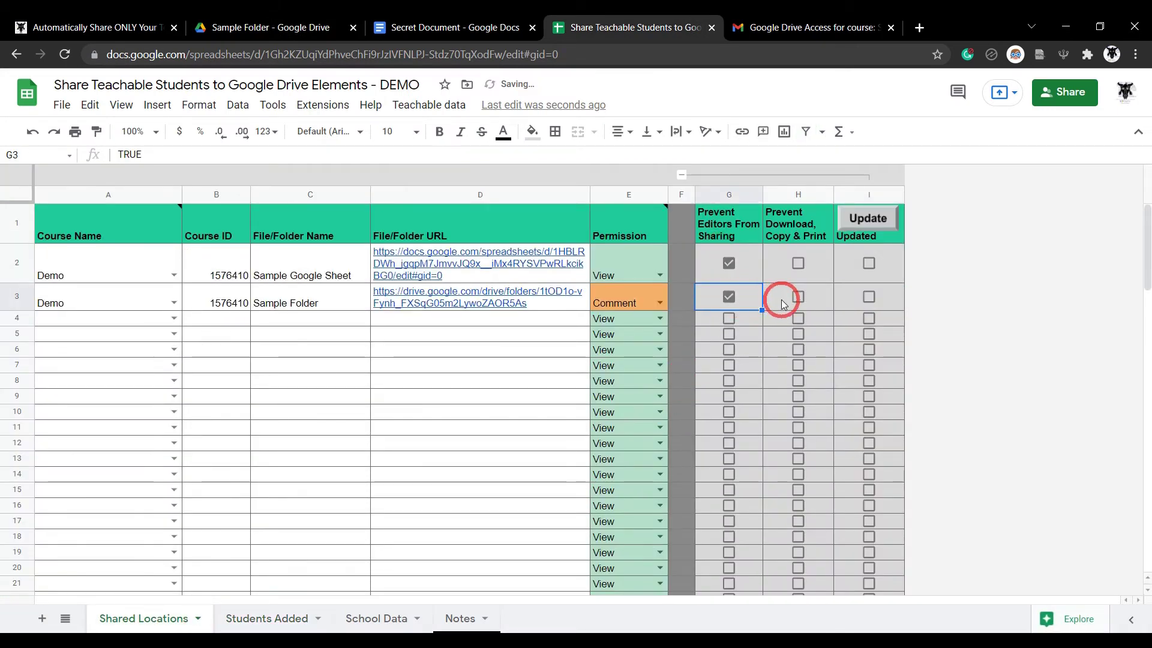
left_click(798, 296)
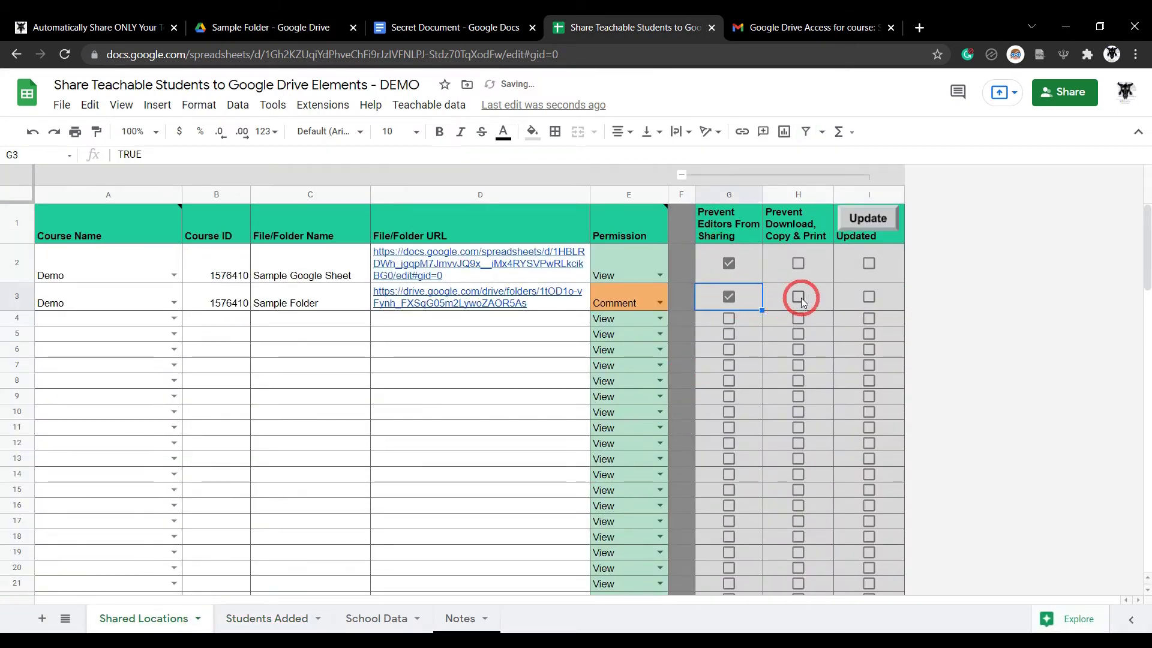
left_click(893, 233)
left_click(757, 518)
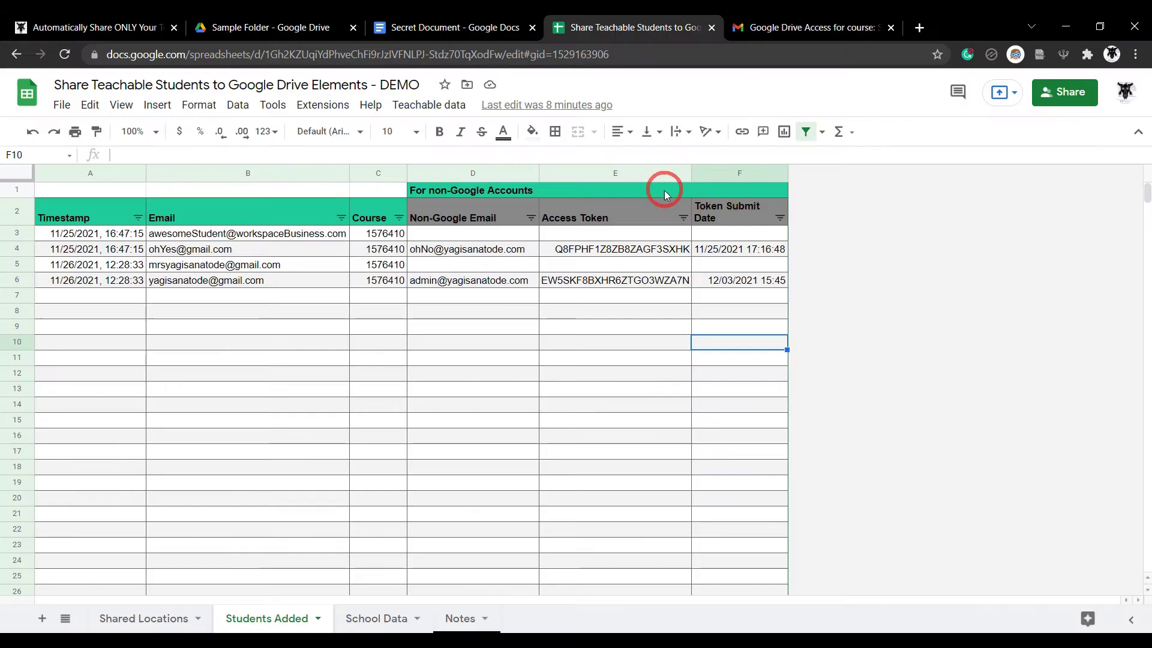
Run Teachable data > Add students to course and enter the admin account email
left_click(419, 104)
left_click(440, 189)
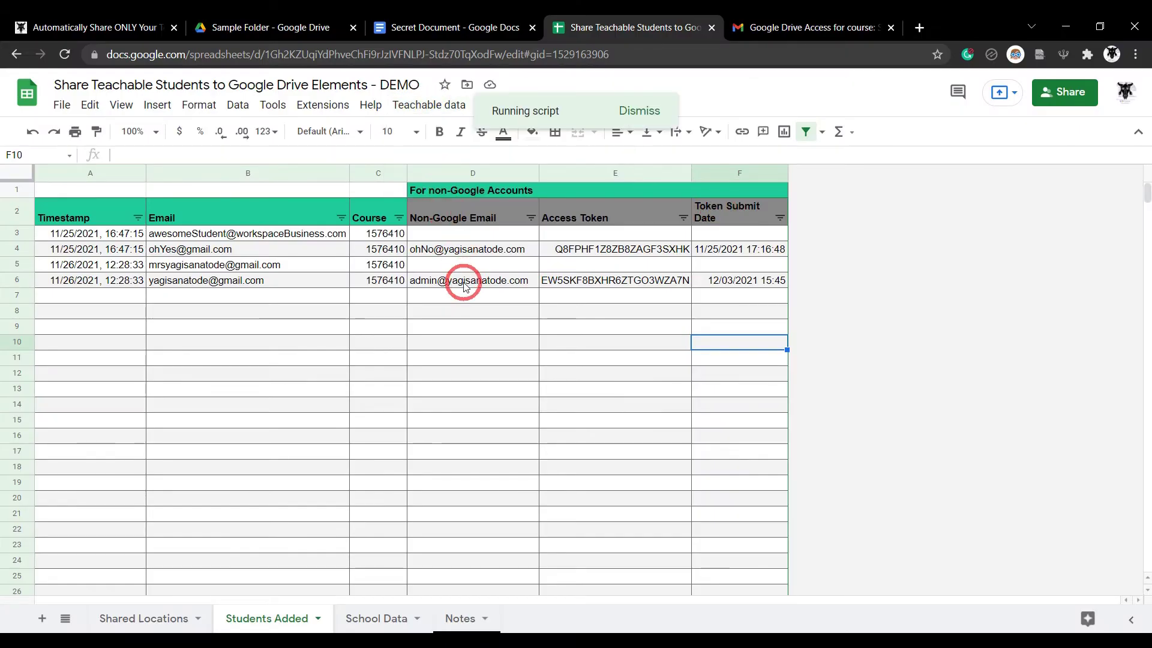
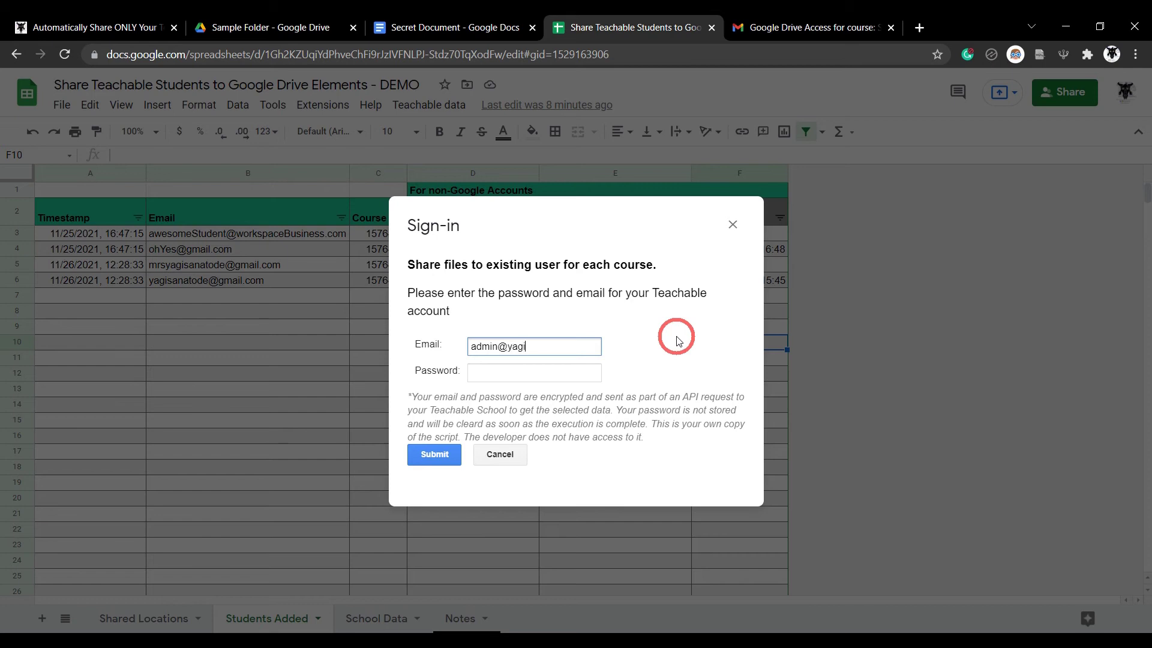
key("Tab")
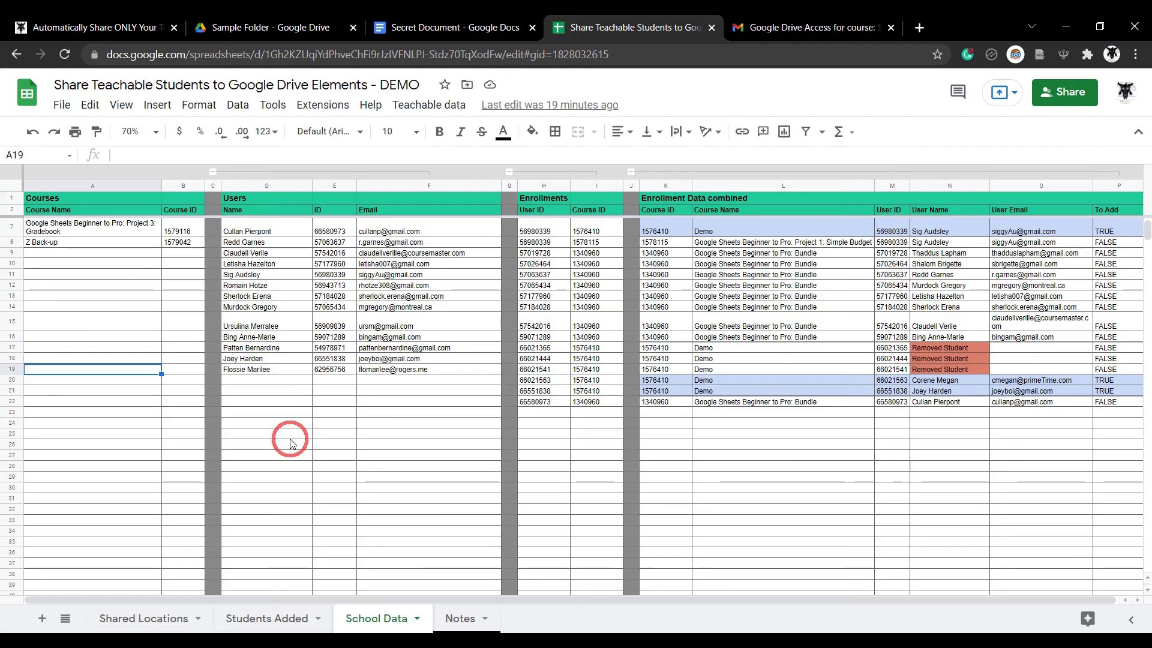
Zoom the School Data sheet to 100% and collapse then re-expand the Users and Enrollments groups
left_click(135, 132)
left_click(141, 226)
left_click(305, 174)
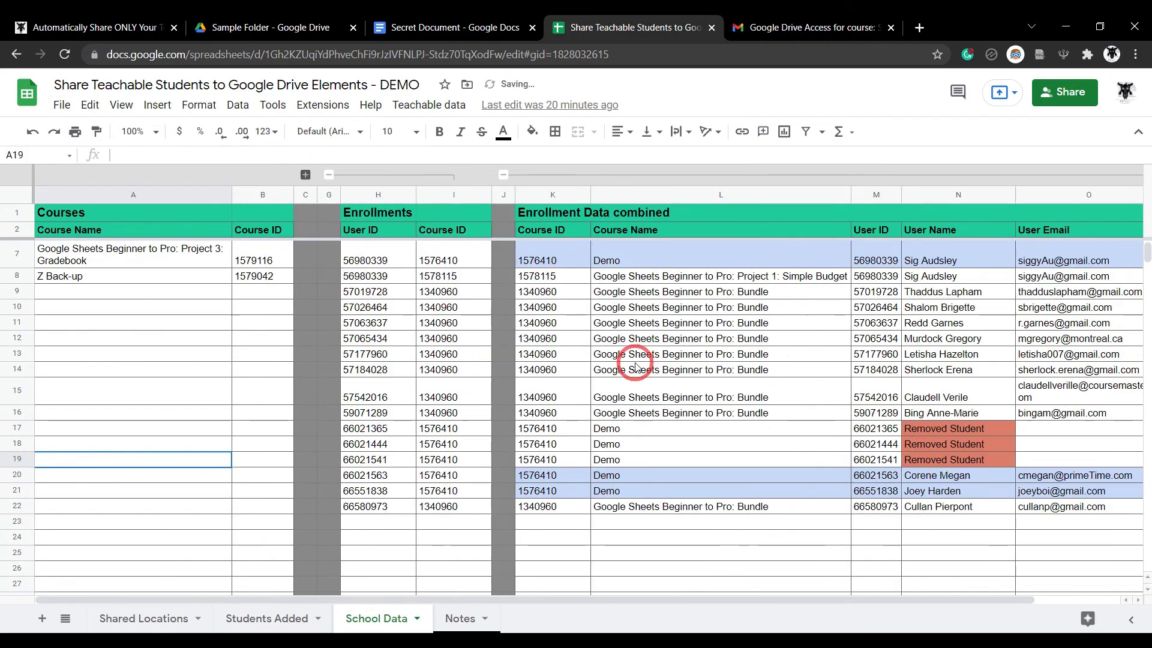
left_click(329, 174)
left_click(326, 174)
left_click(306, 175)
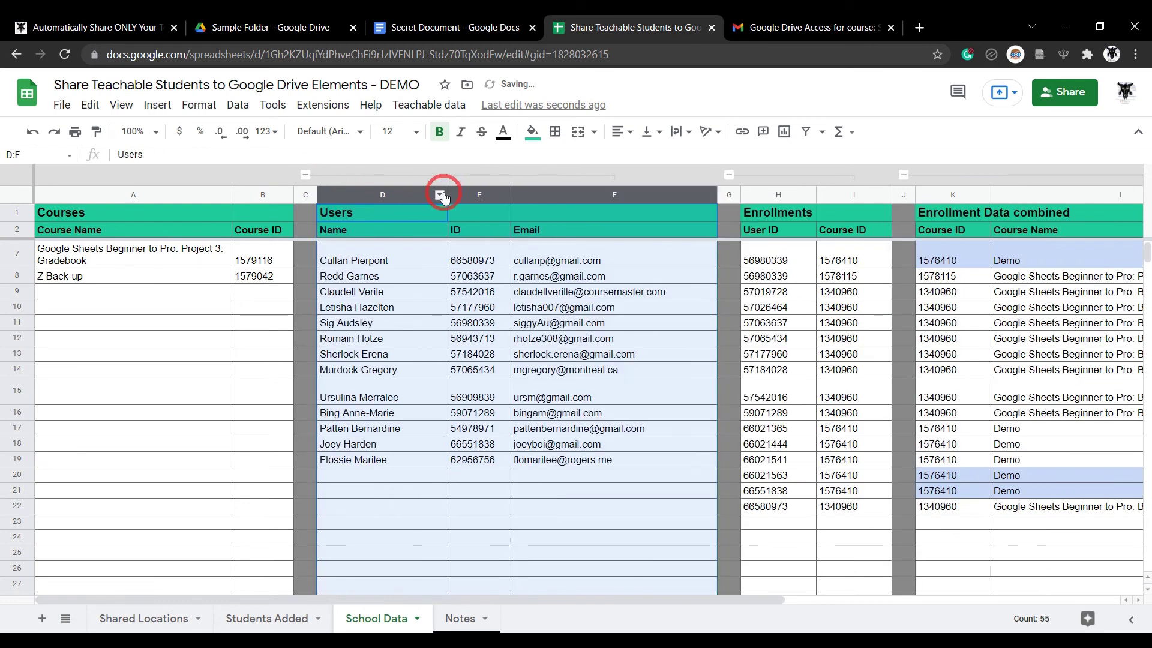
left_click(430, 104)
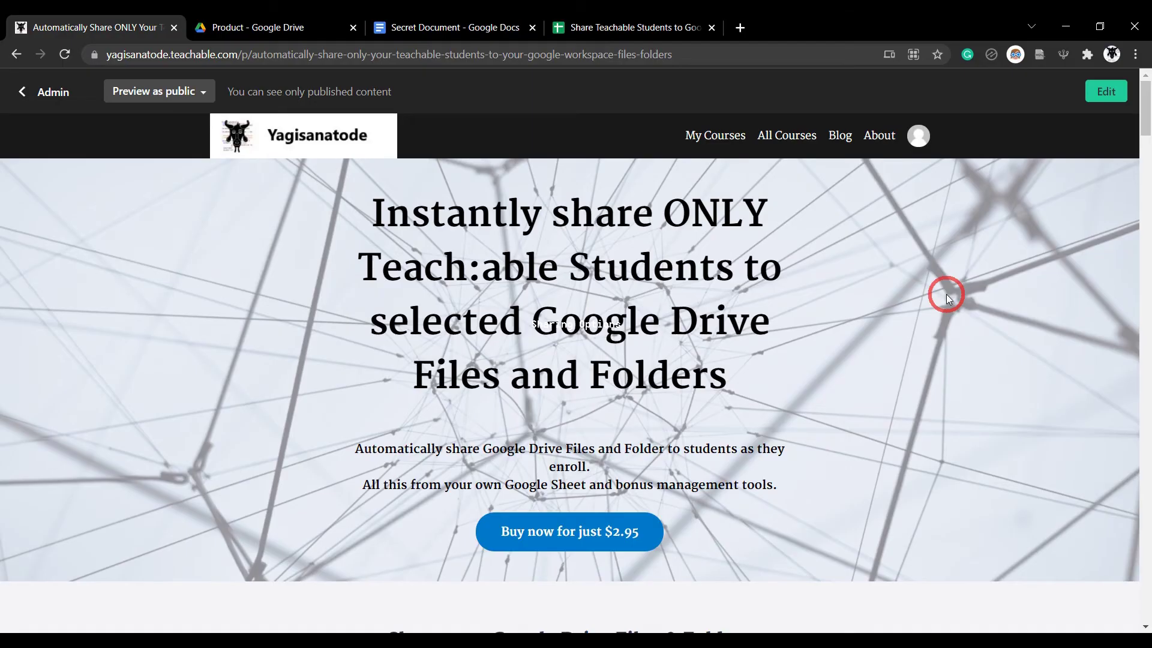
Scroll the Teachable sales page past the WebApp and Google Sheet Manager sharing options to the pricing section
scroll(947, 294, "down", 10)
scroll(948, 298, "down", 20)
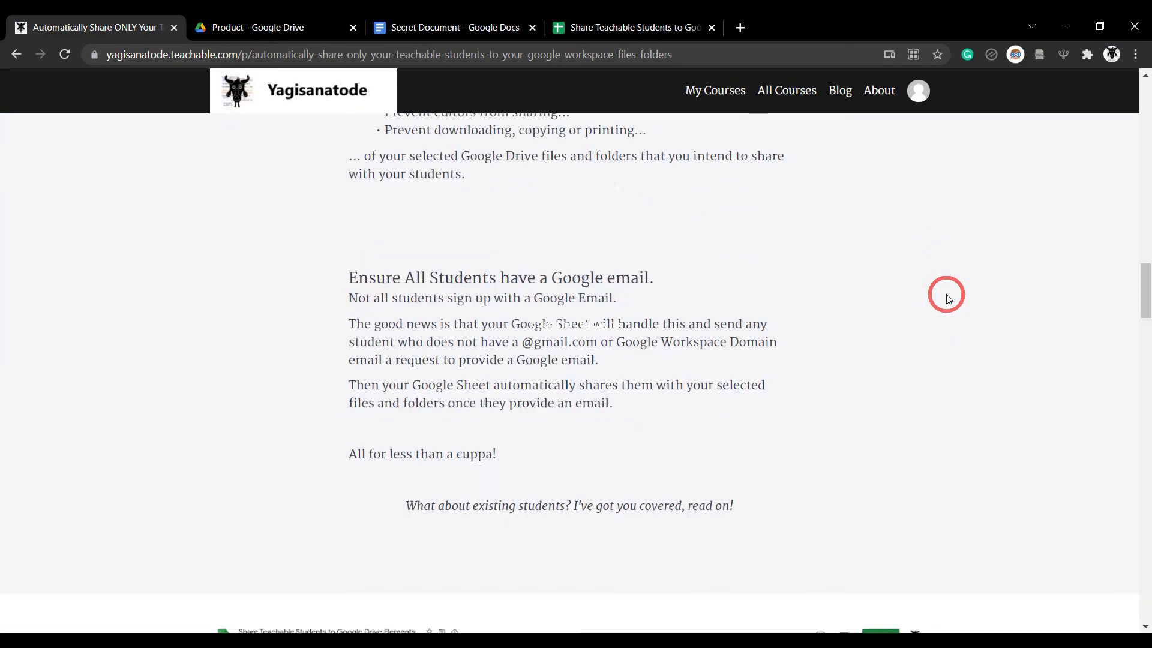
scroll(947, 298, "down", 10)
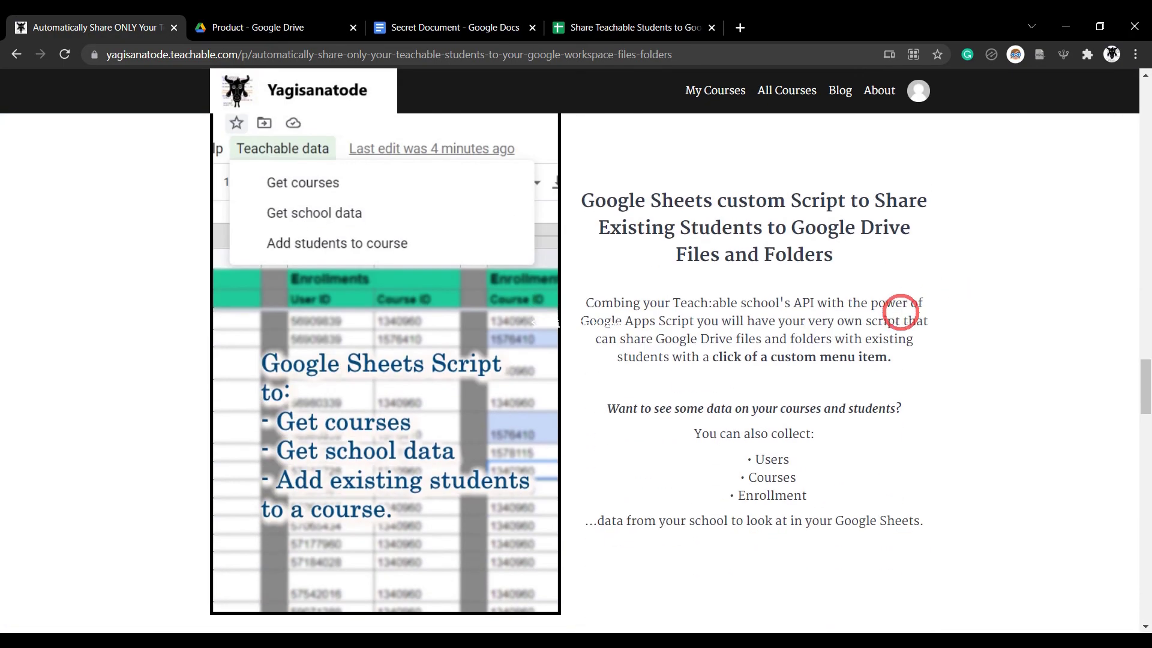
scroll(903, 315, "down", 20)
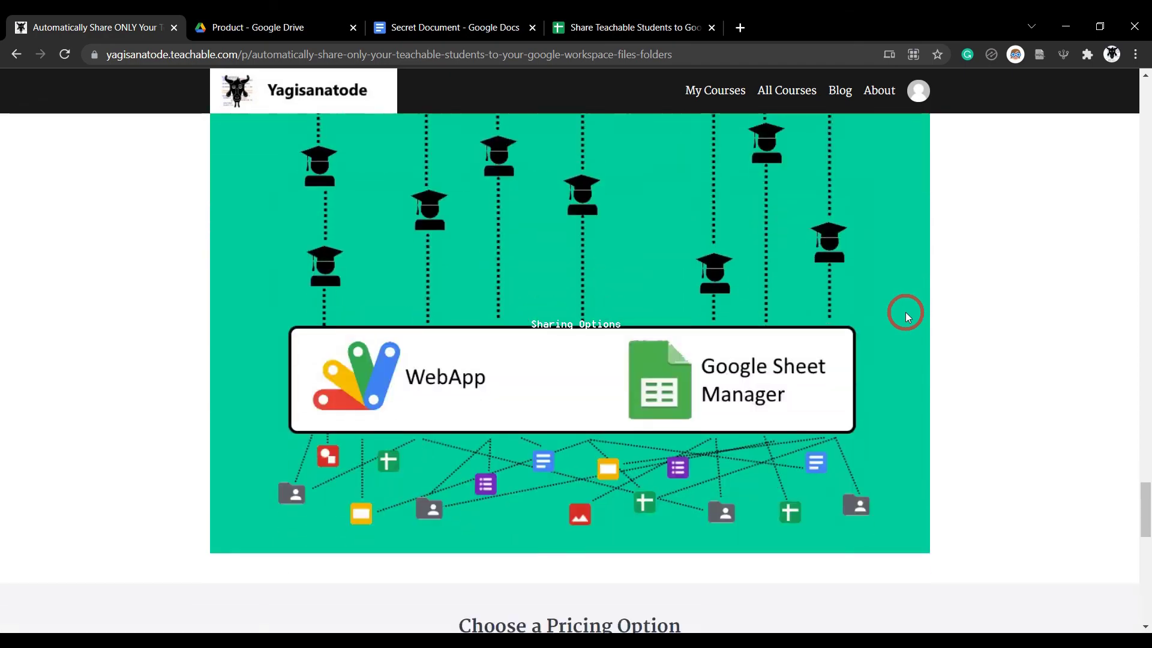